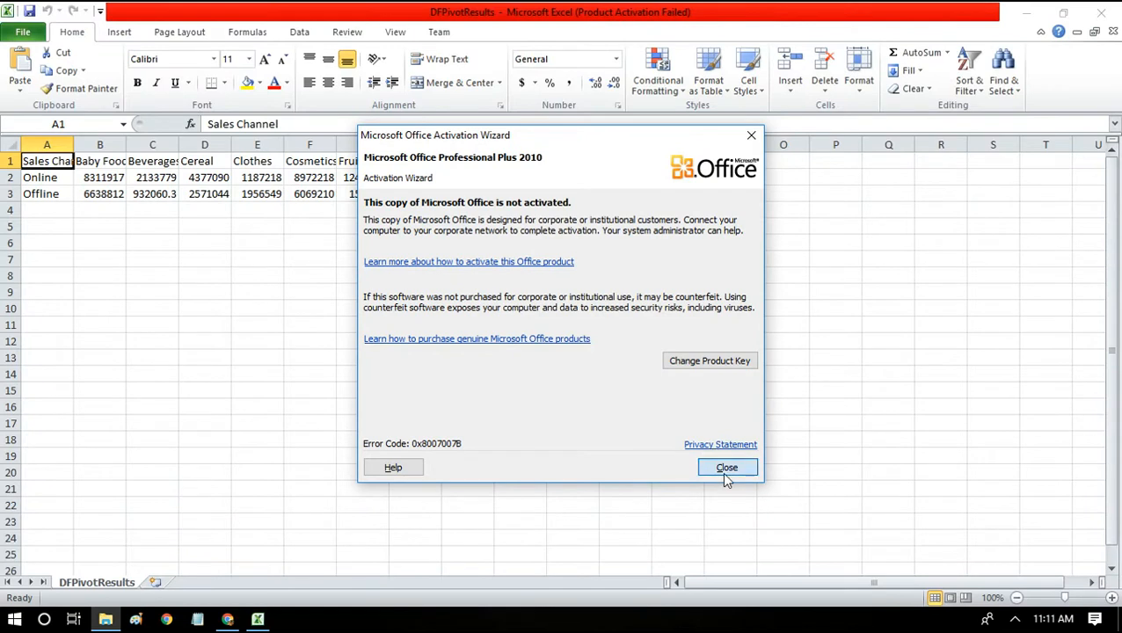
Close the DFPivotResults workbook
click(1101, 12)
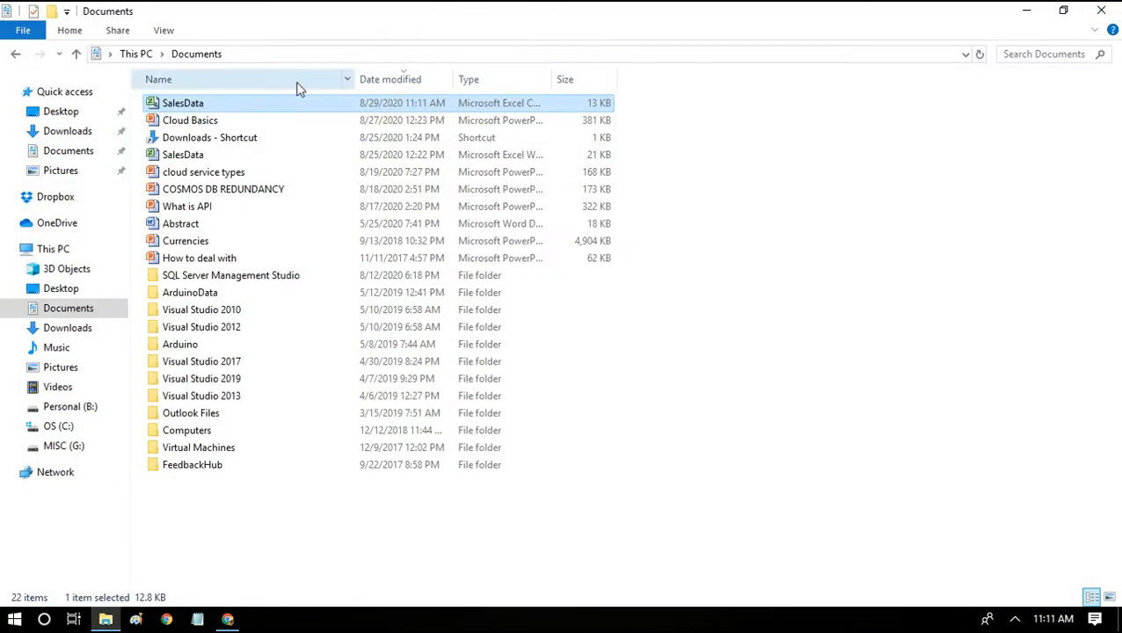
right_click(269, 105)
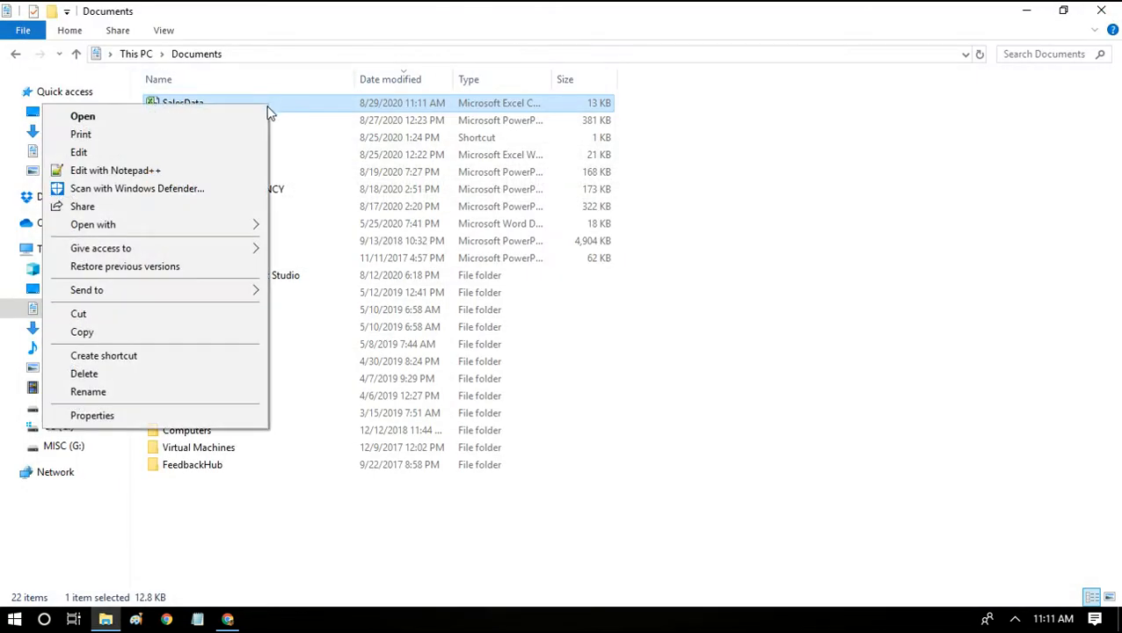
click(153, 151)
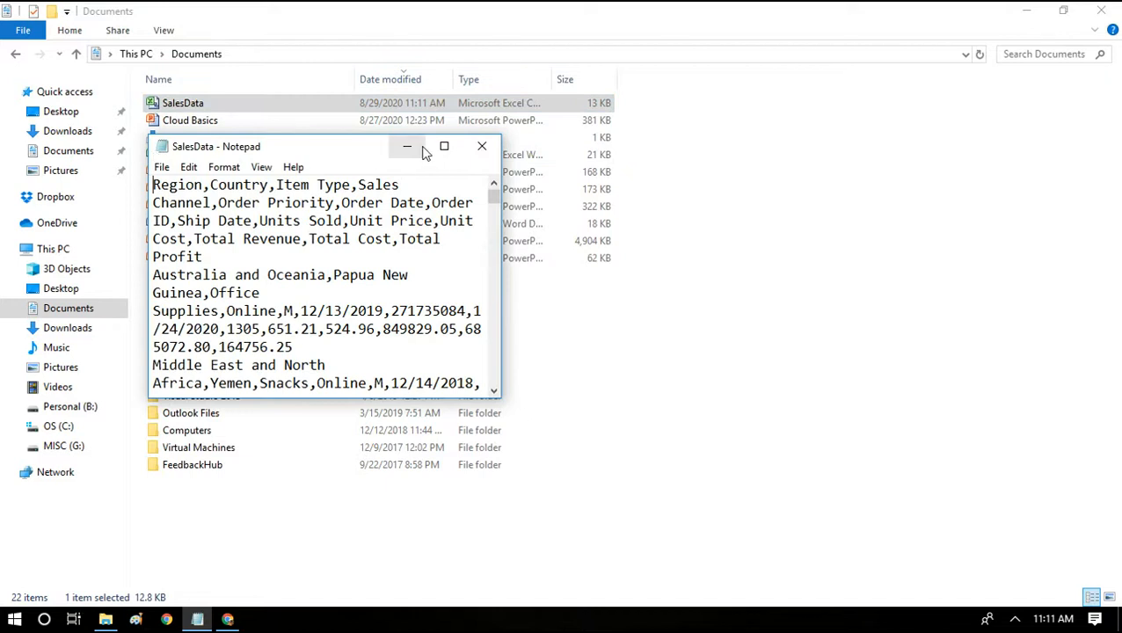
click(482, 146)
Open the SalesData CSV file from the Documents folder in Notepad++
right_click(201, 105)
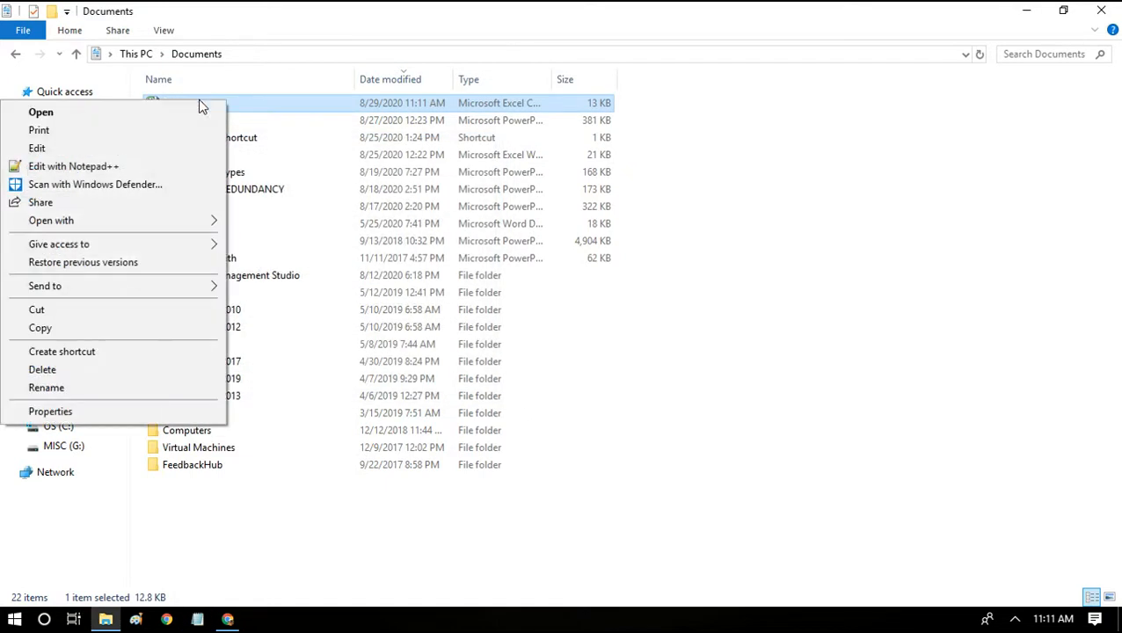
click(116, 165)
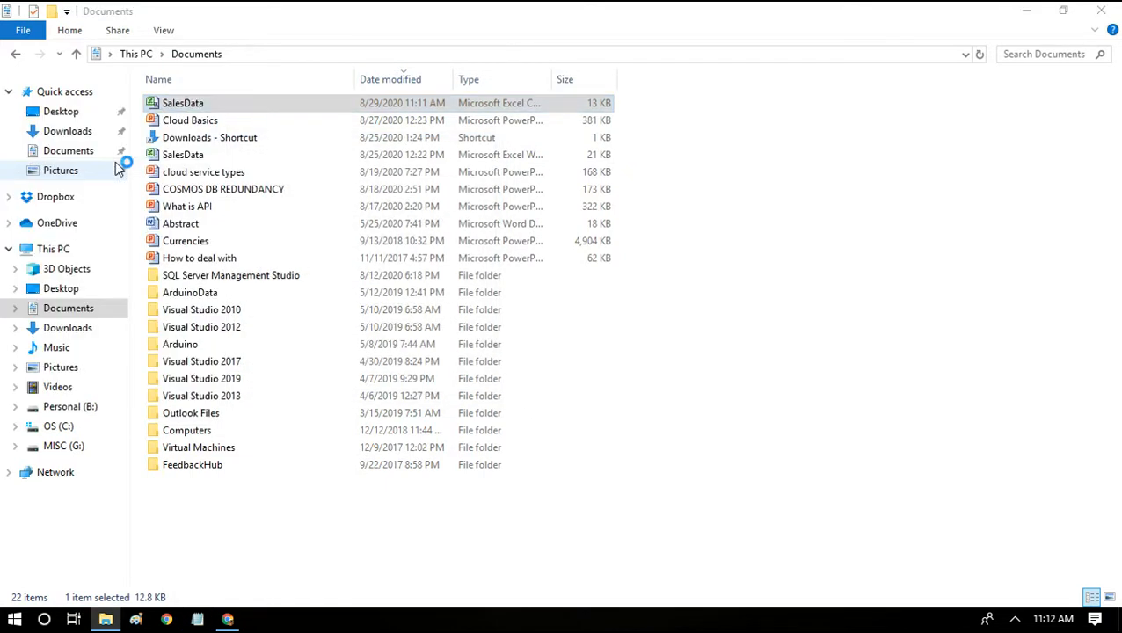
Delete the last four data rows, lines 104 to 107, from the end of SalesData.csv
key(Home)
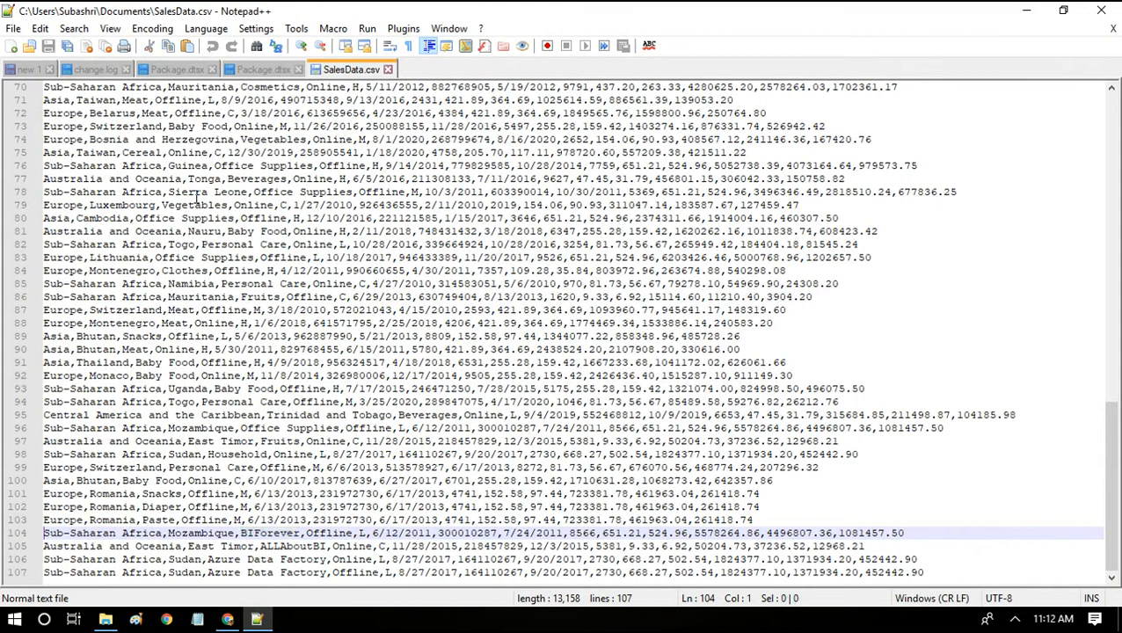
key(Down)
key(Down)
key(Down)
key(End)
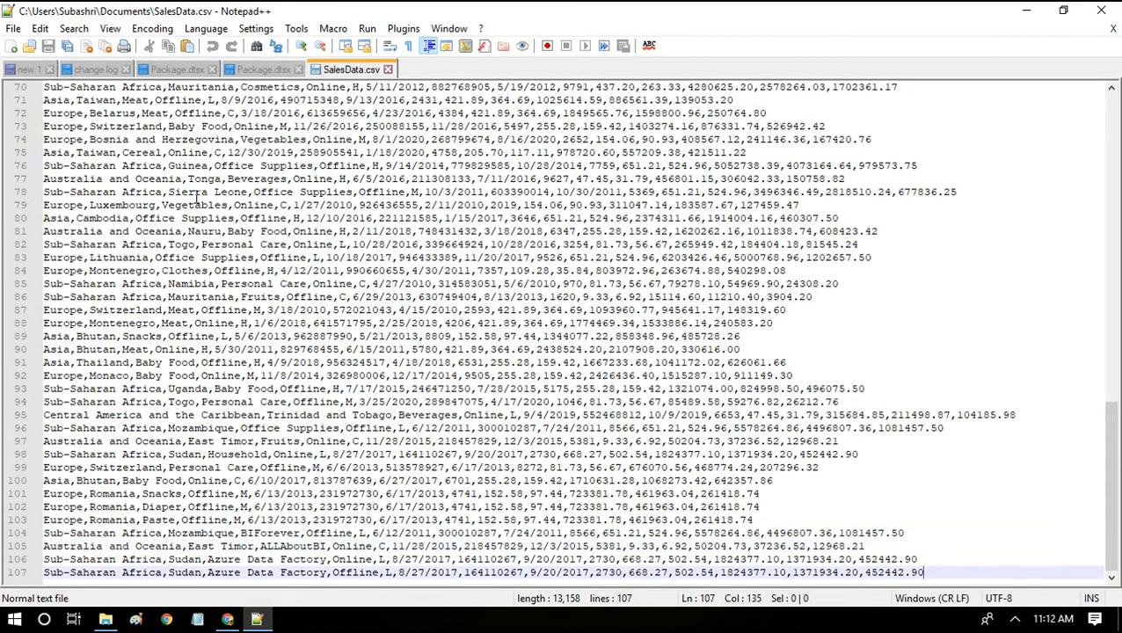
key(shift+Up)
key(shift+Up)
key(shift+Up)
key(shift+Home)
key(Delete)
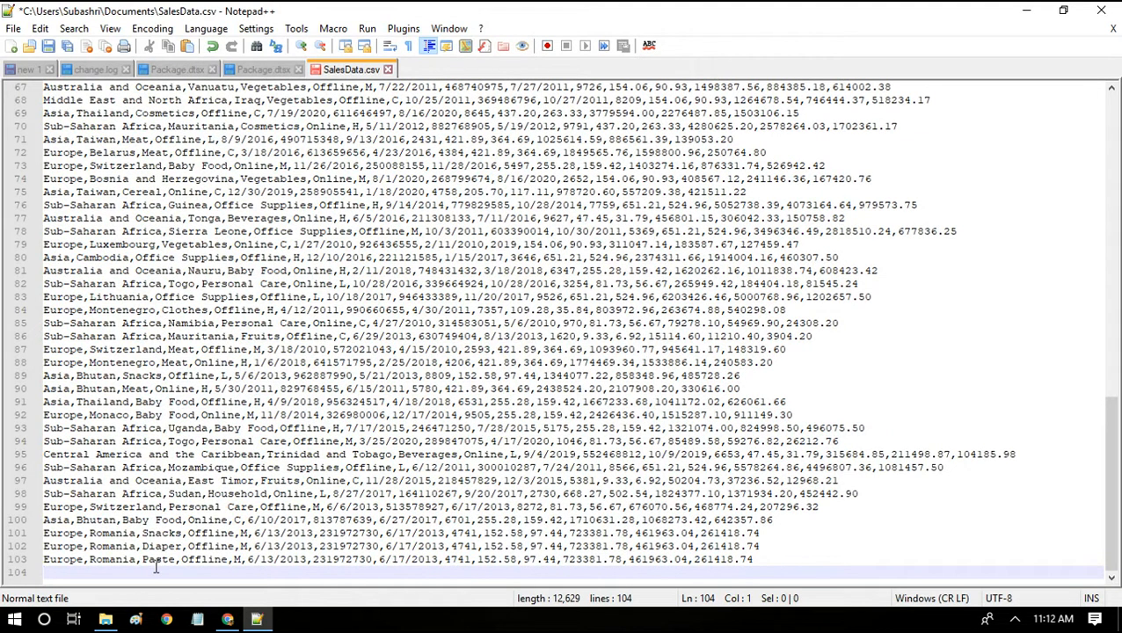
Copy the Mozambique, East Timor and Sudan rows on lines 96 to 98 and append them at the end of the file
key(Up)
key(Up)
key(Up)
key(Up)
key(Up)
key(Up)
key(Up)
key(Up)
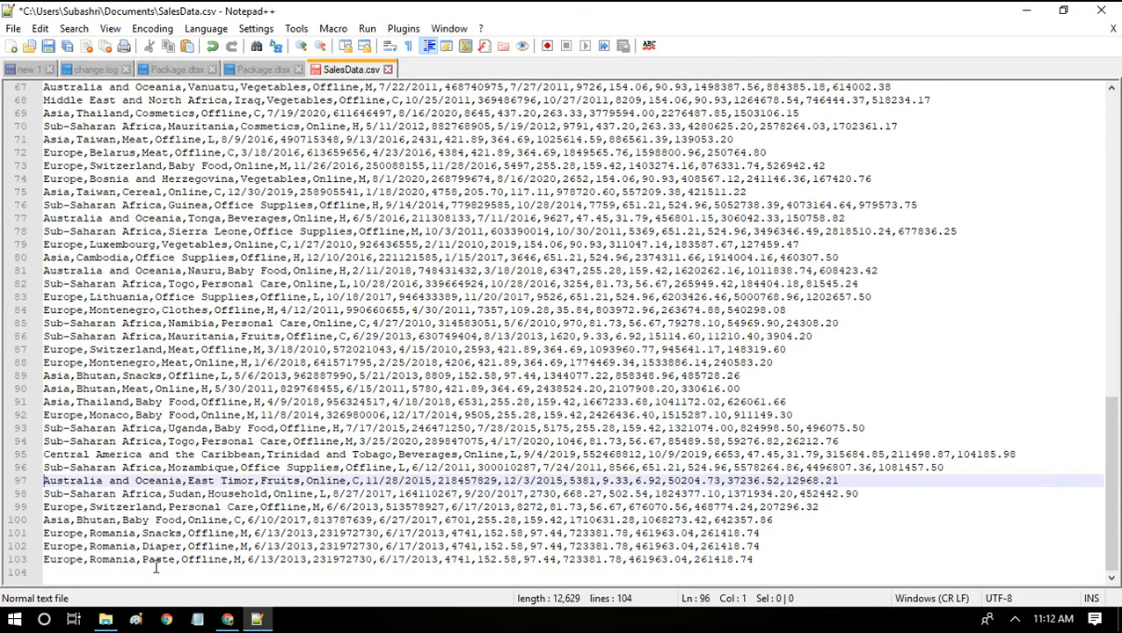
key(shift+Down)
key(shift+Down)
key(shift+Down)
key(ctrl+c)
key(ctrl+End)
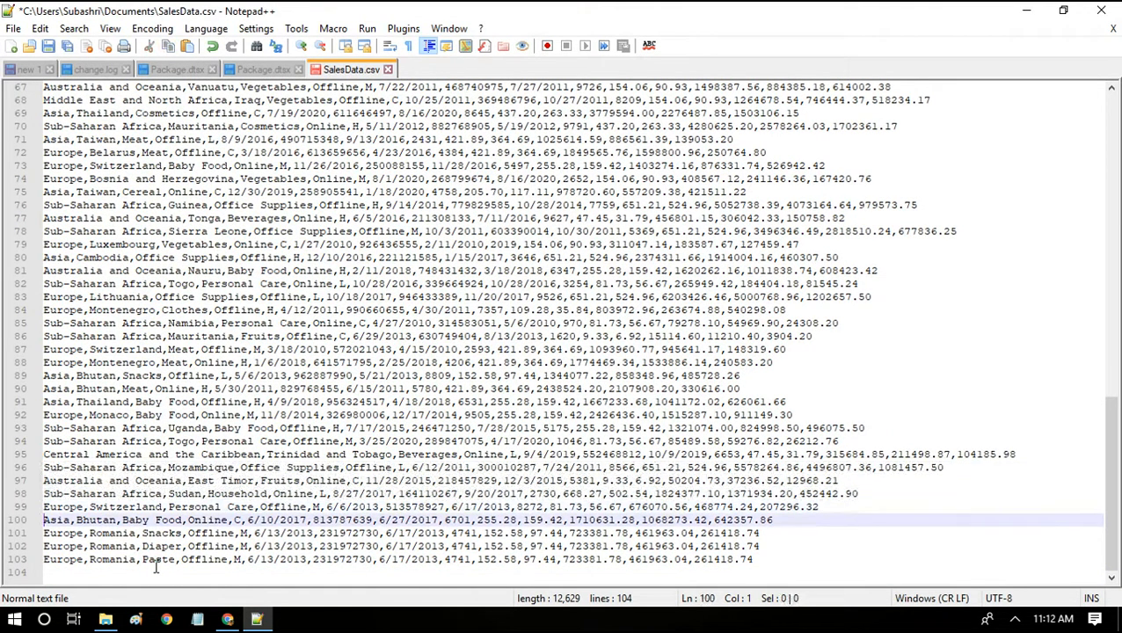
key(ctrl+v)
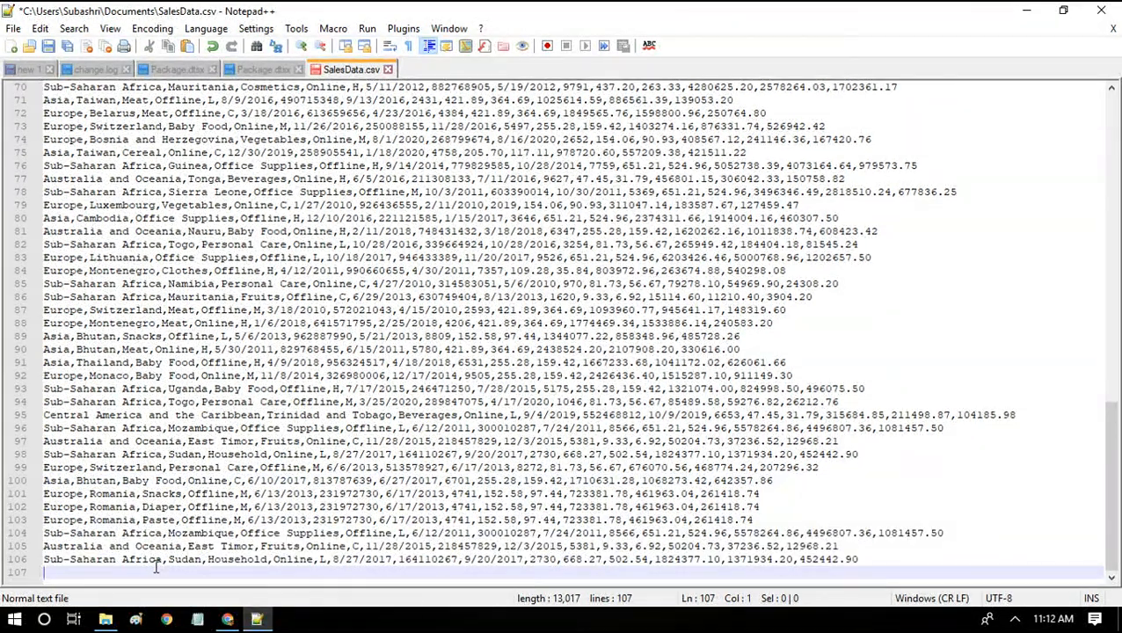
Change the item type to Product1 in the appended Mozambique row and to Product2 in the appended East Timor row
drag(240, 533, 340, 534)
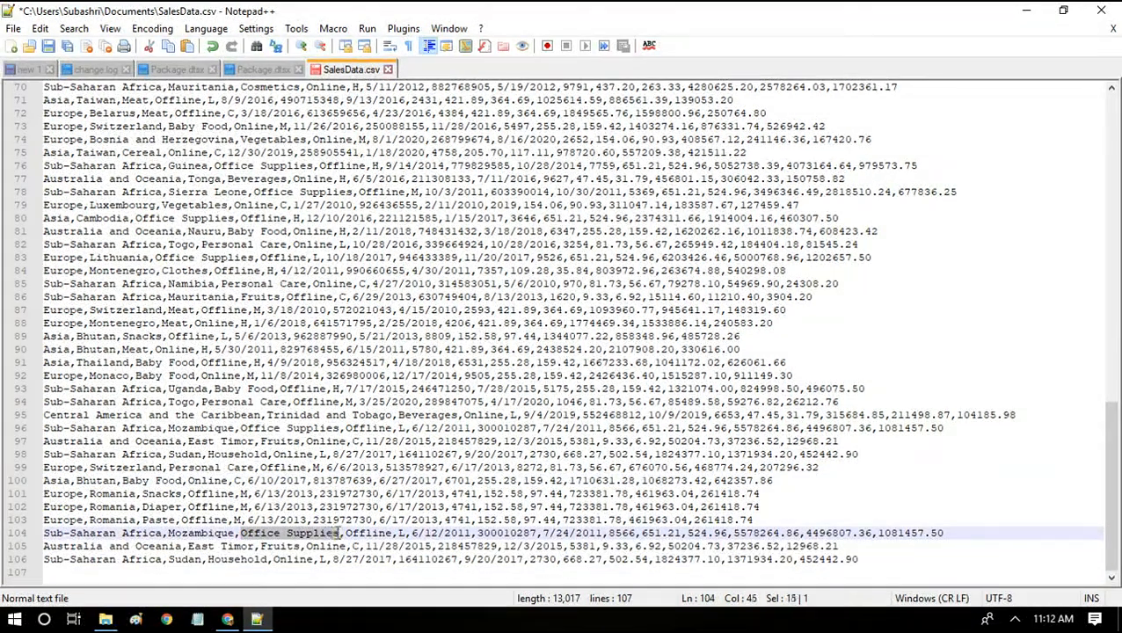
text(Product1)
key(Down)
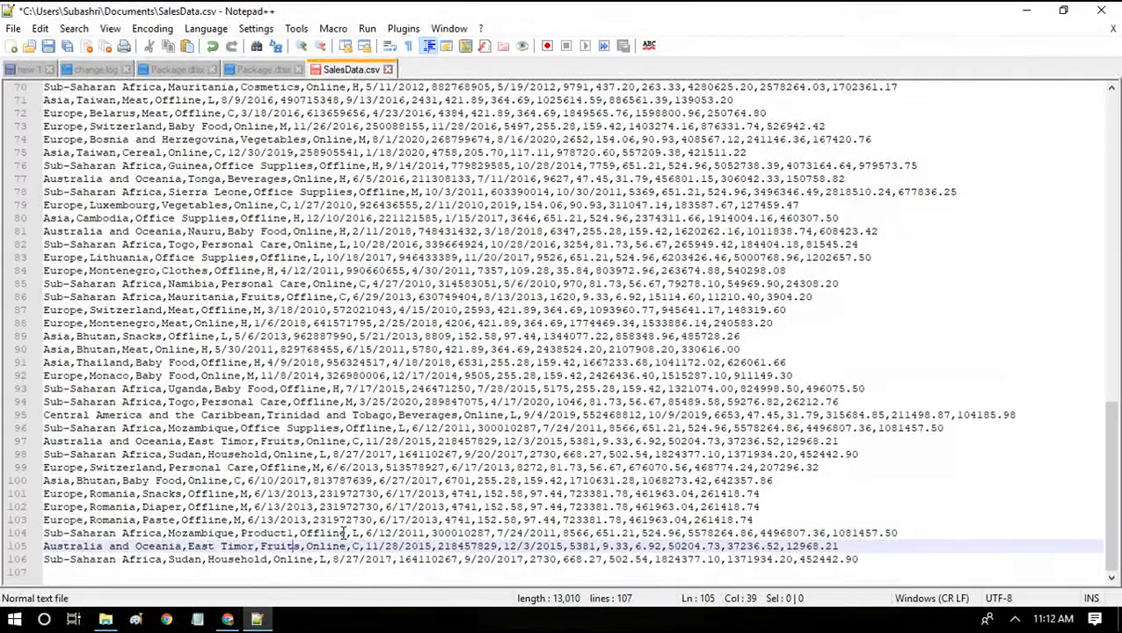
key(BackSpace)
key(BackSpace)
key(BackSpace)
key(BackSpace)
key(BackSpace)
text(Produ)
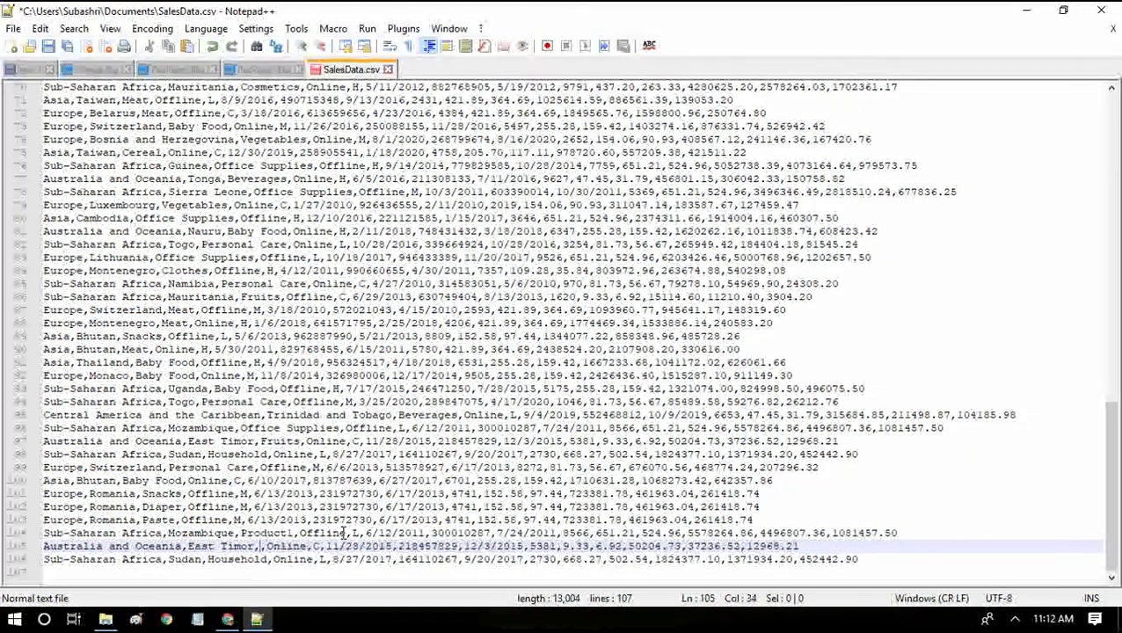
text(ct2)
Change the item type in the appended Sudan row to Product3
key(Down)
key(Left)
key(Left)
key(Left)
key(Left)
key(Left)
key(Left)
key(Left)
key(BackSpace)
key(BackSpace)
key(BackSpace)
key(BackSpace)
key(BackSpace)
key(BackSpace)
key(BackSpace)
key(BackSpace)
key(BackSpace)
text(Product3)
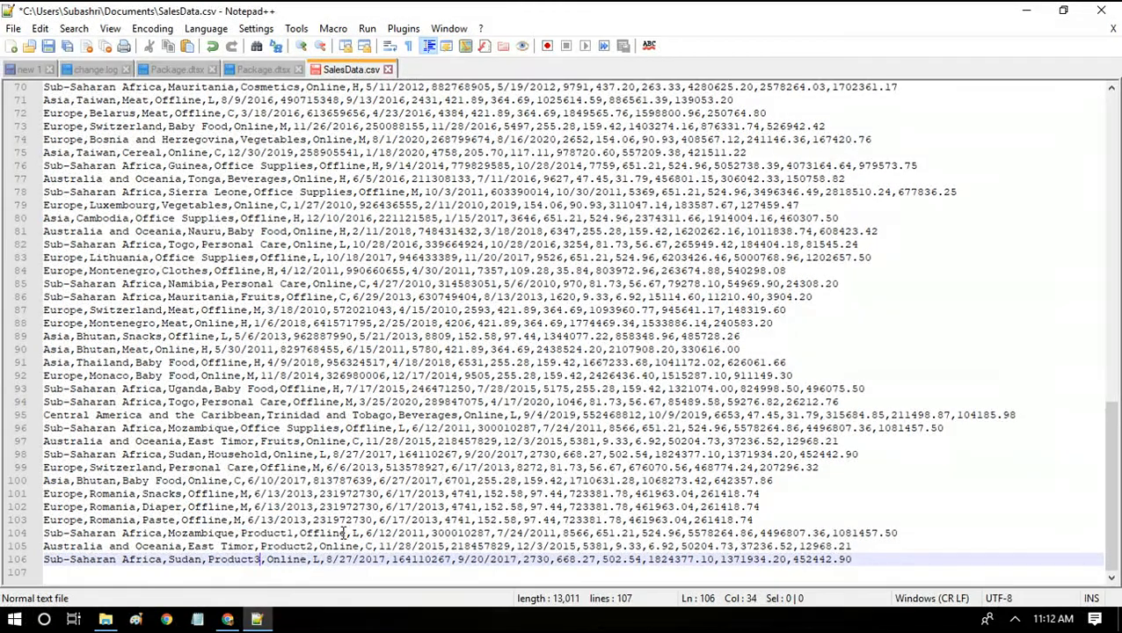
Duplicate the Product1, Product2 and Product3 rows at the end of the file
key(Up)
key(Up)
key(Home)
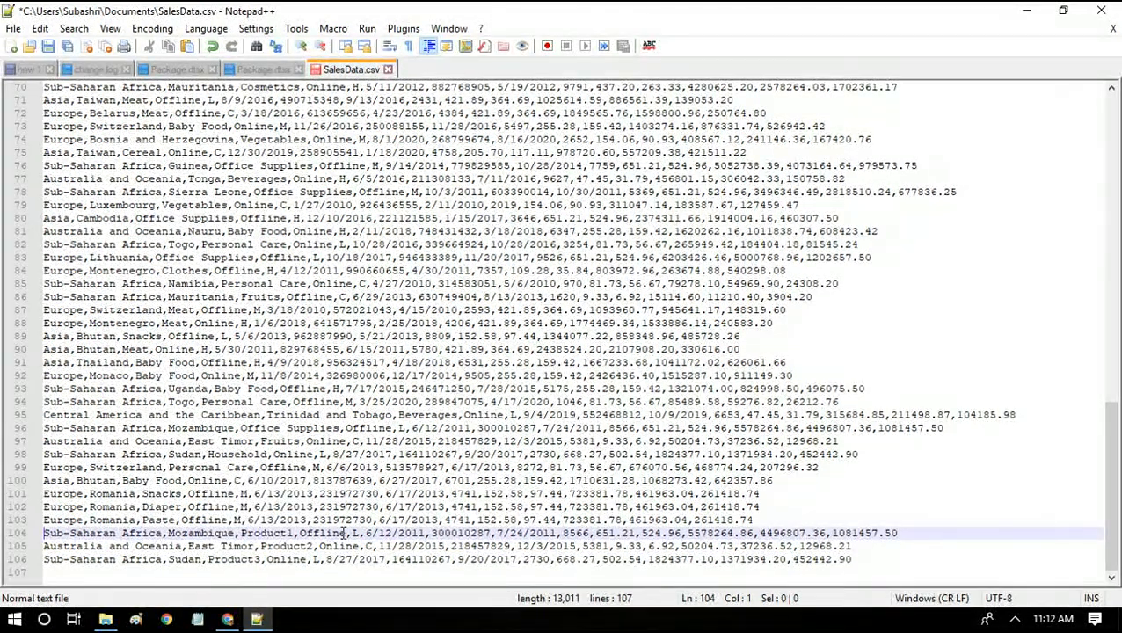
key(shift+Down)
key(shift+Down)
key(shift+Down)
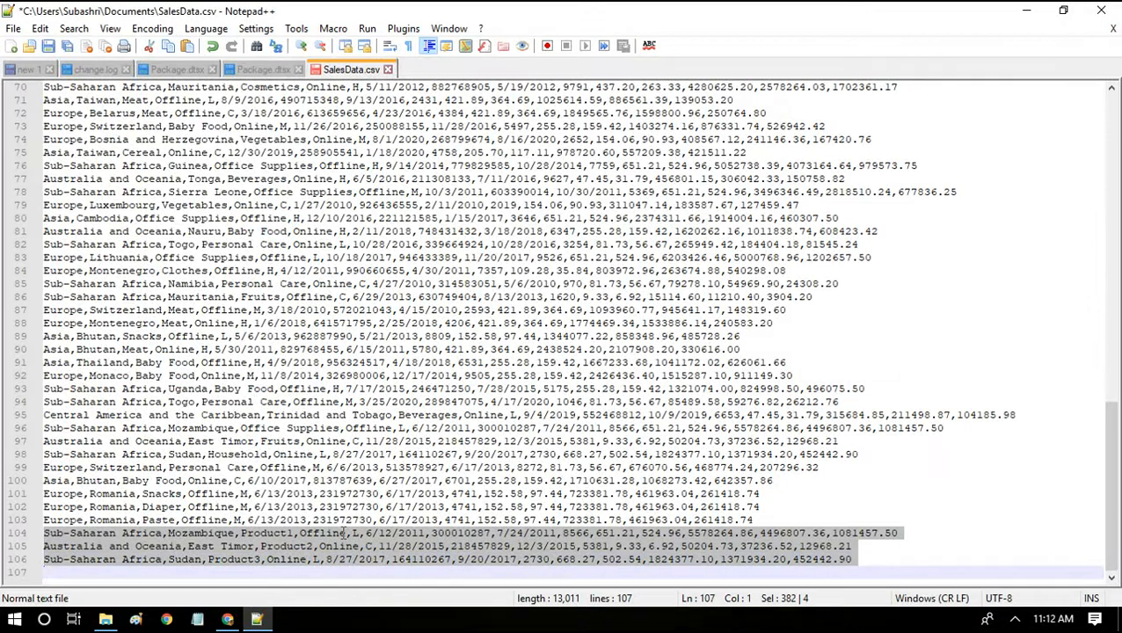
key(ctrl+c)
key(Right)
key(ctrl+v)
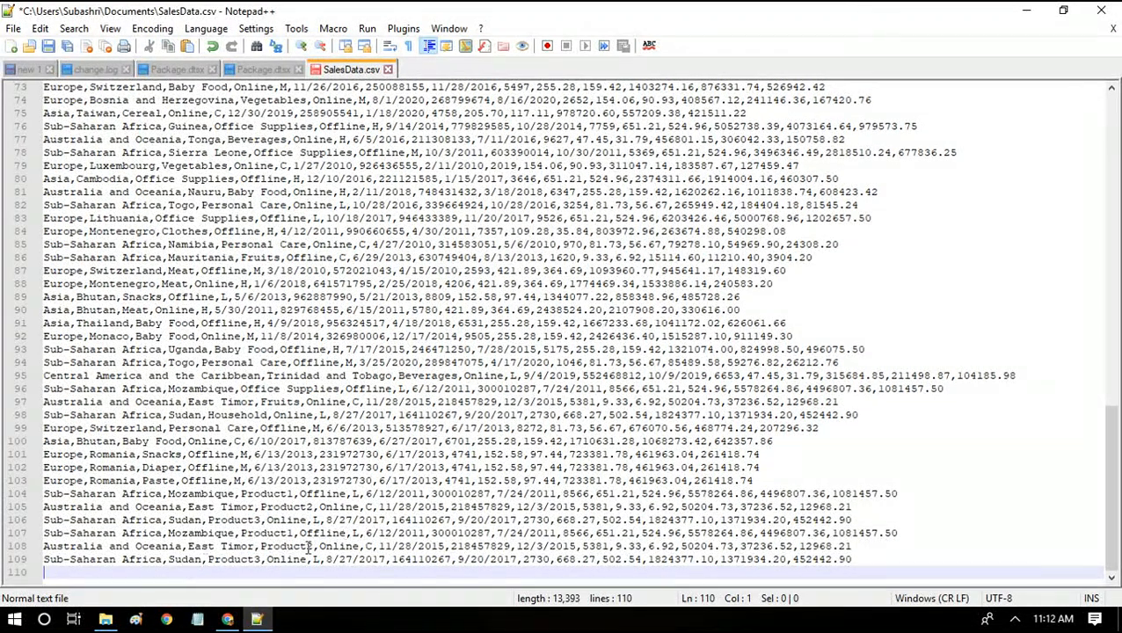
Set the sales channel to Online for the duplicated Product1 row and Offline for the duplicated Product2 and Product3 rows, and save the file
double_click(328, 536)
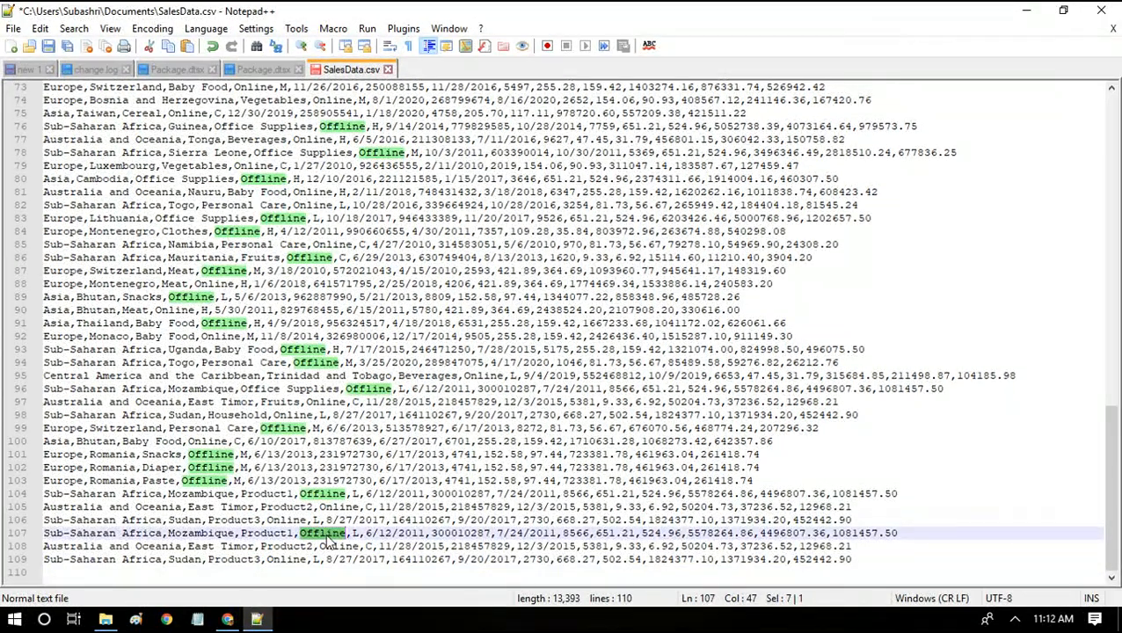
text(Online)
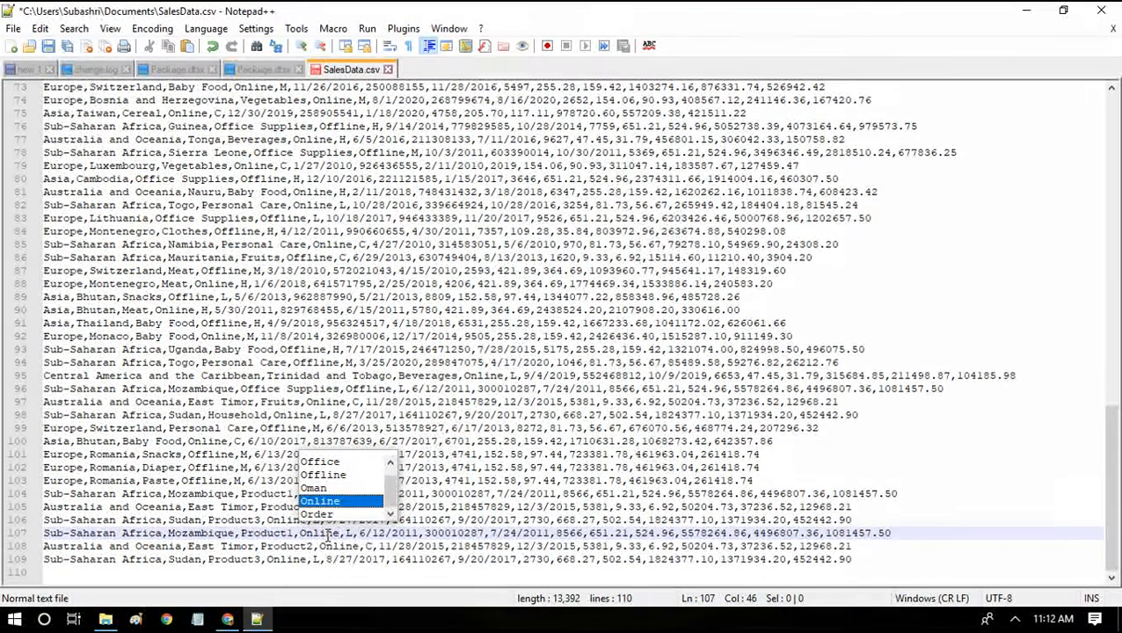
double_click(335, 547)
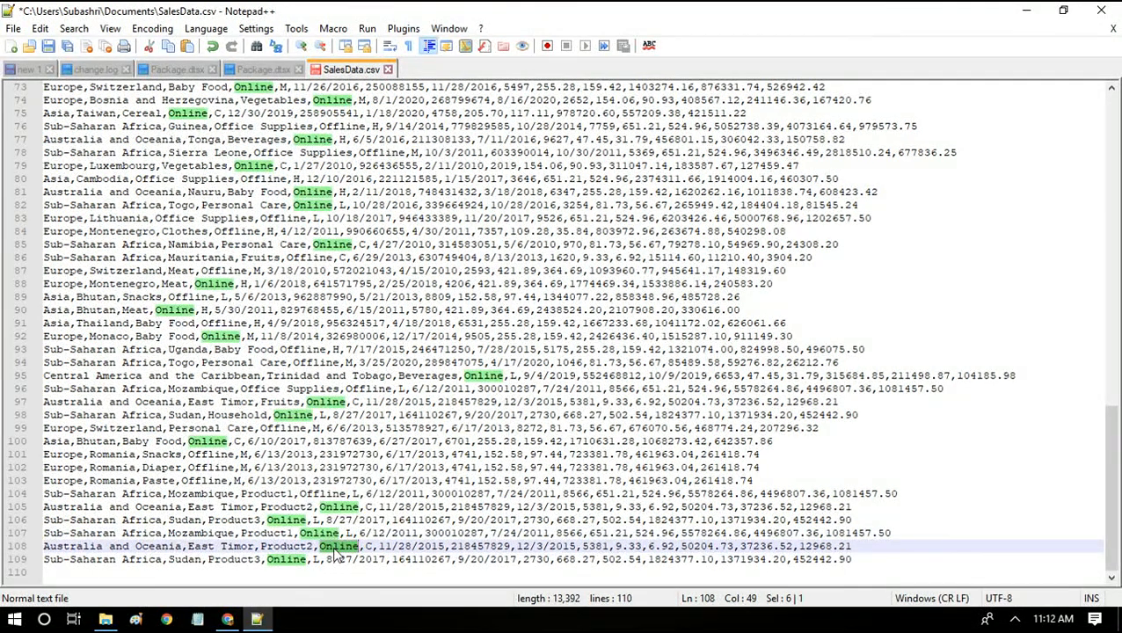
text(Offline)
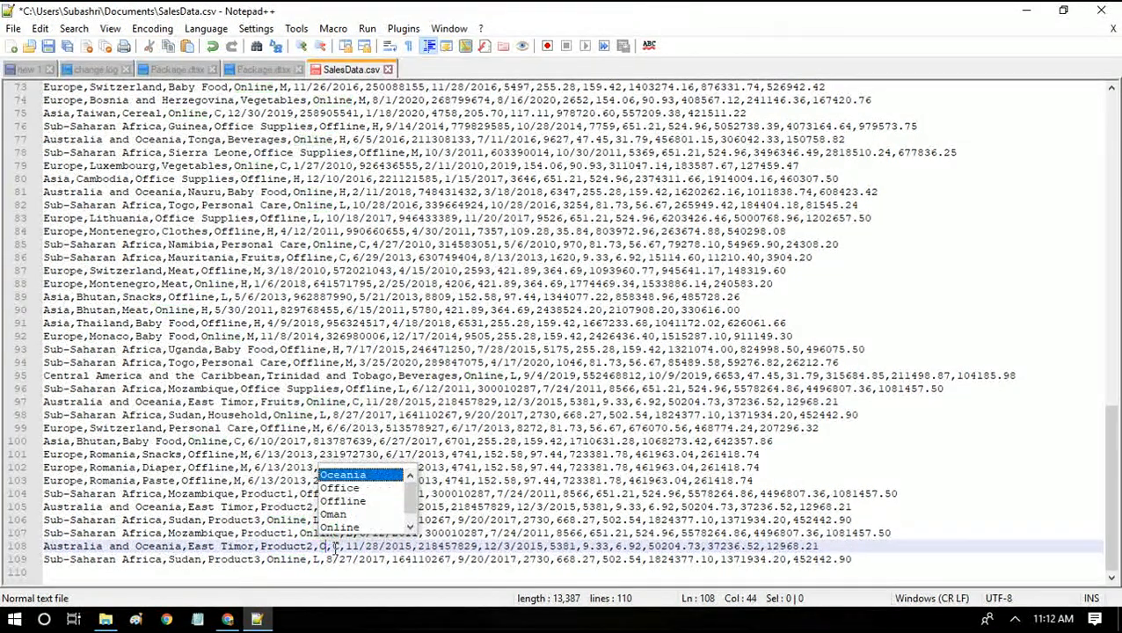
click(290, 572)
double_click(285, 560)
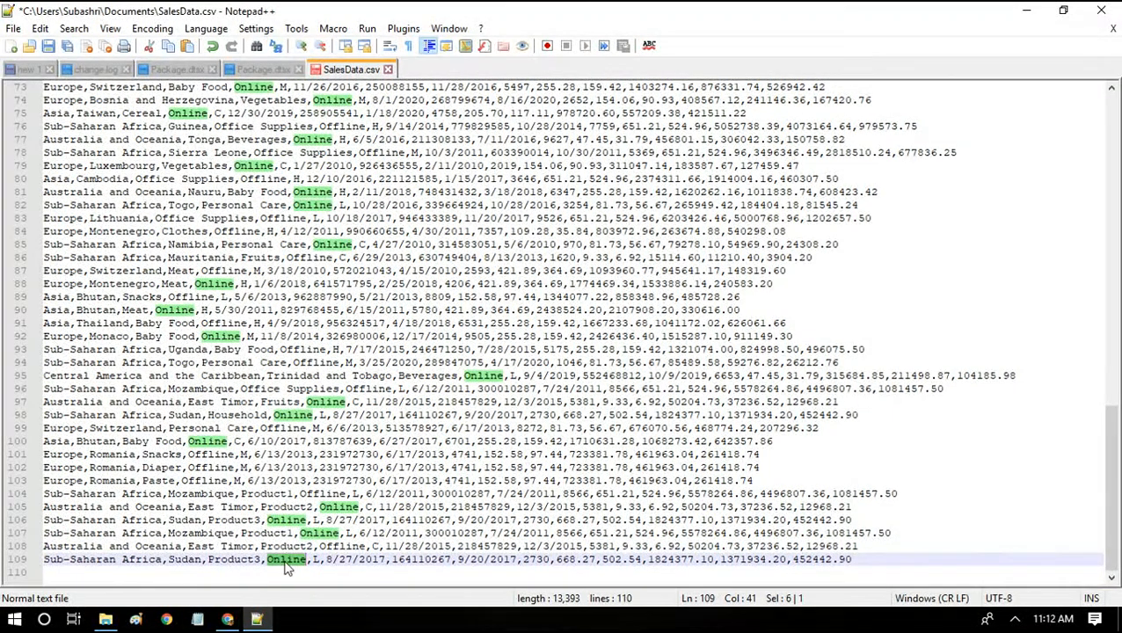
text(Offline)
click(294, 349)
key(ctrl+s)
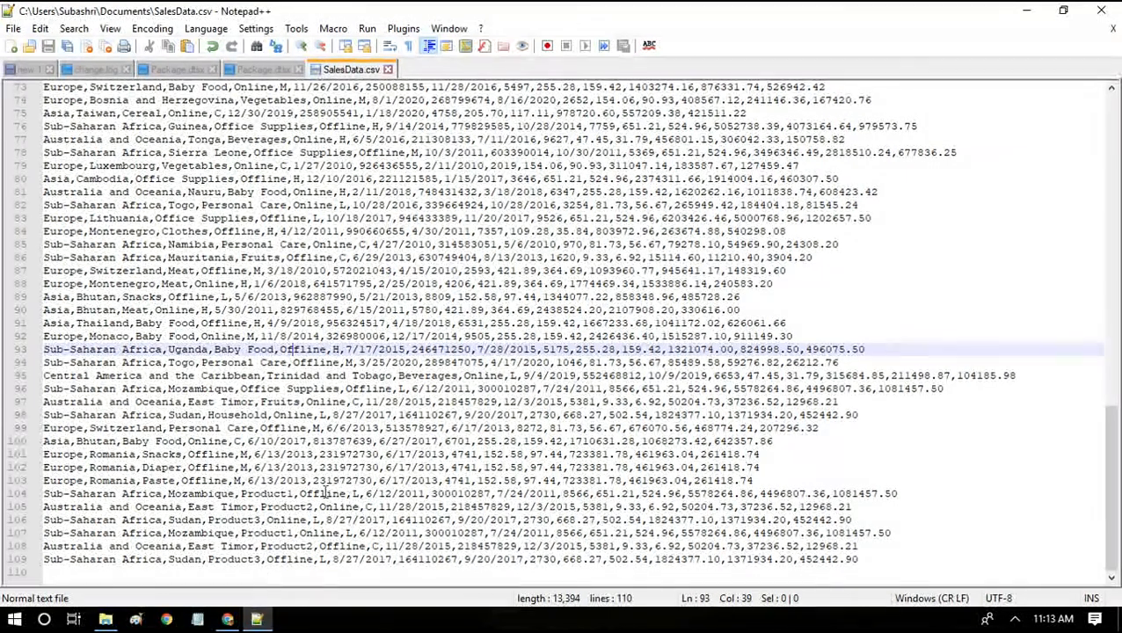
Compare the original sales rows with the newly appended product rows on lines 104 to 109
drag(781, 478, 35, 74)
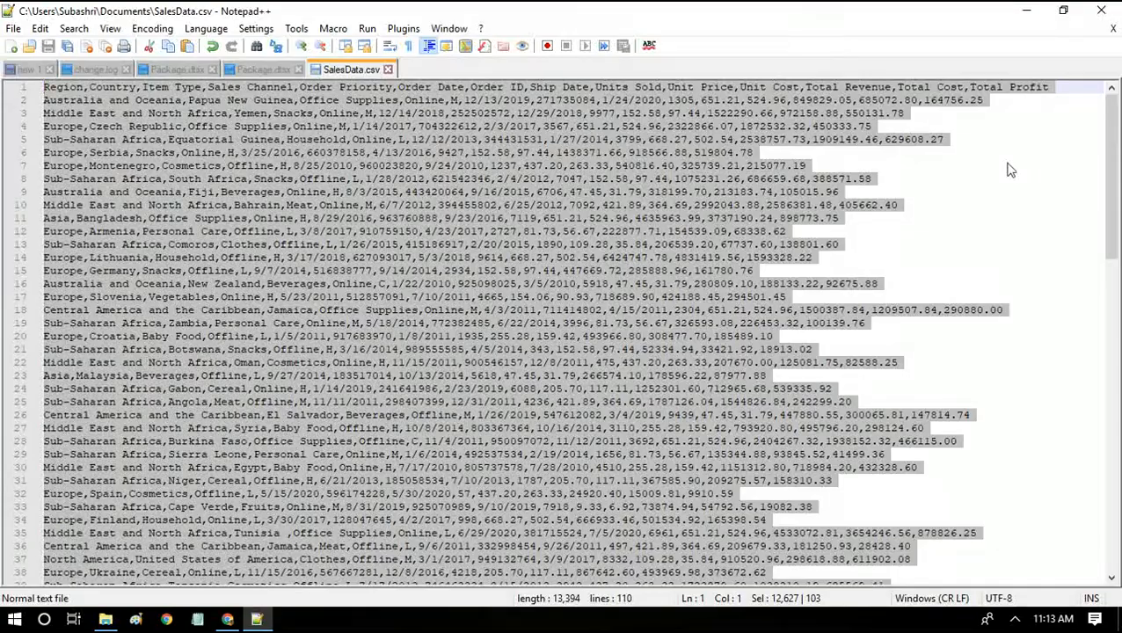
drag(1110, 196, 1117, 515)
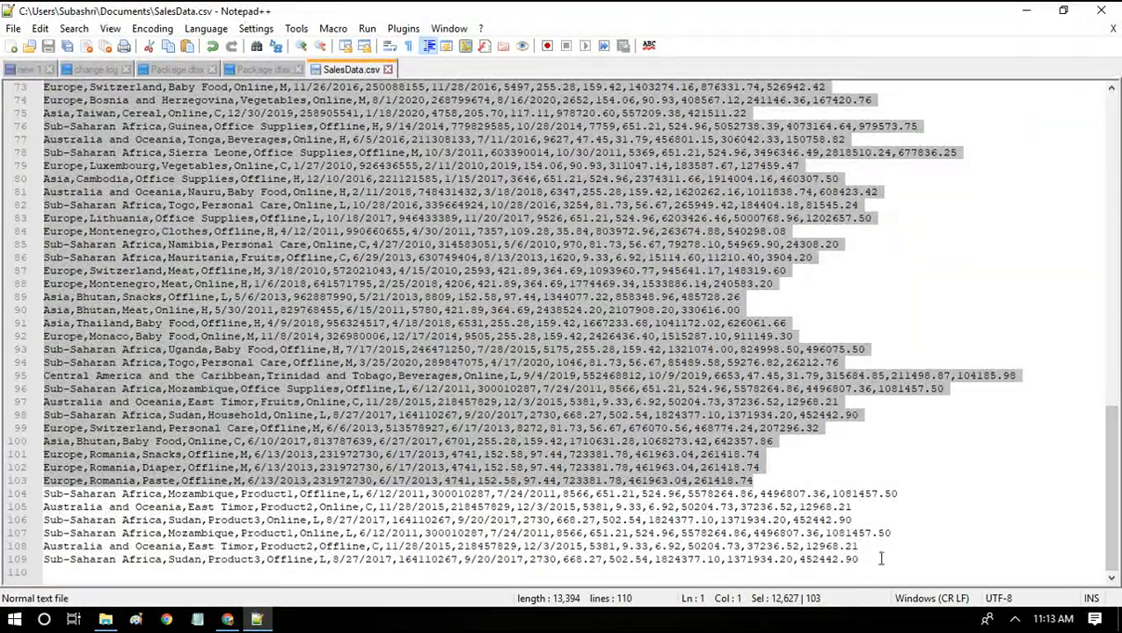
drag(859, 559, 43, 493)
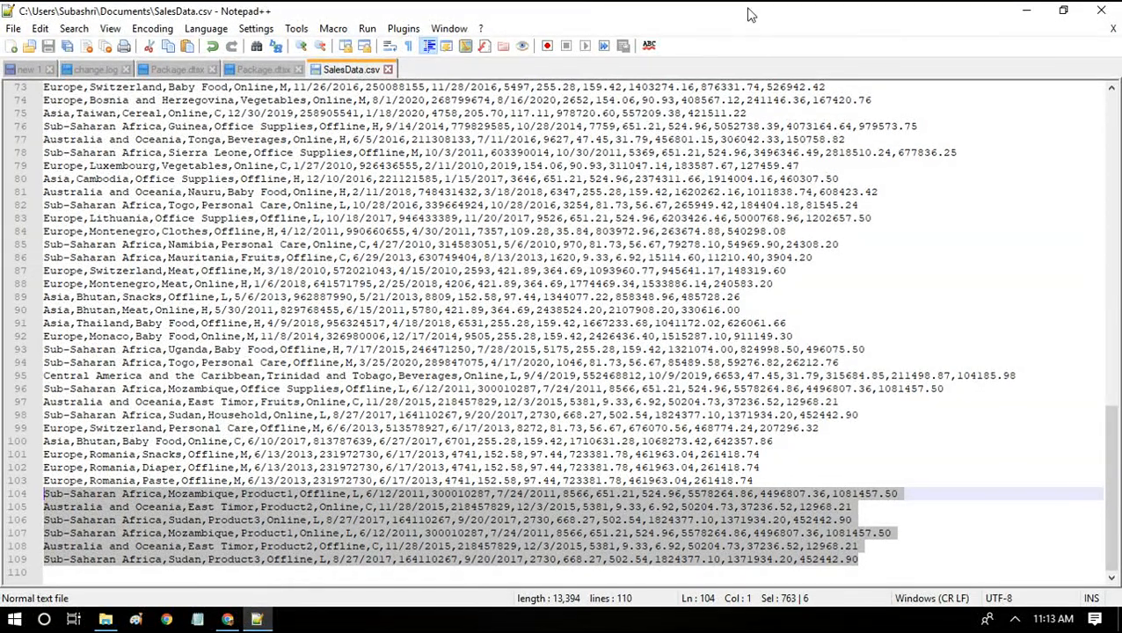
Close Notepad++, switch to the Azure portal in Chrome and open the fsadf container of the sa1114 storage account
click(1101, 10)
click(227, 619)
click(100, 13)
click(313, 11)
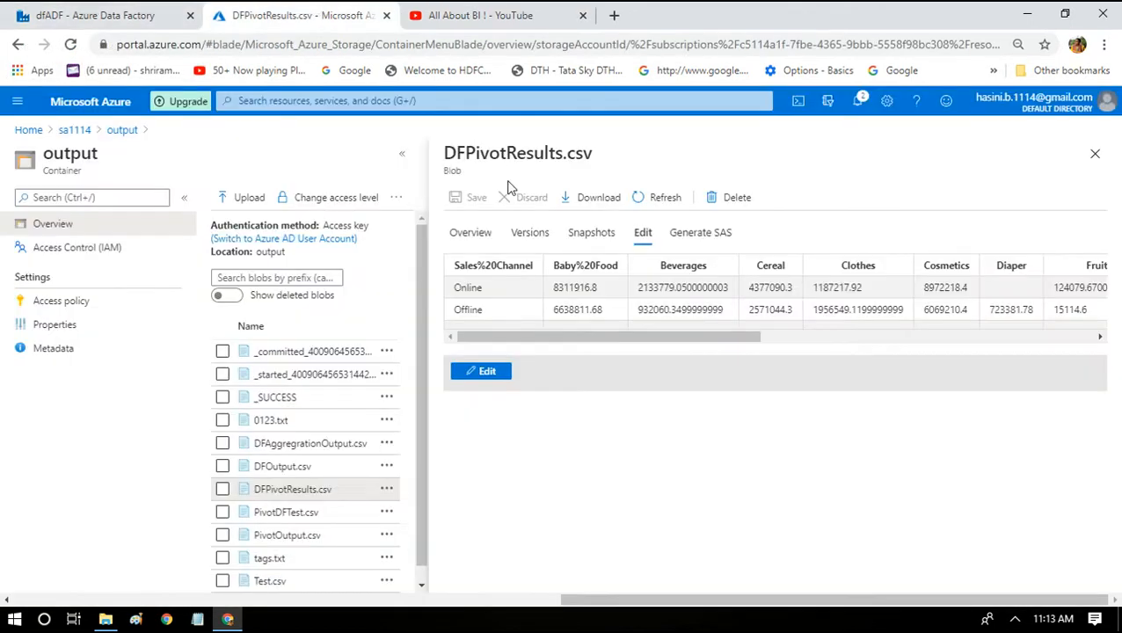
click(72, 231)
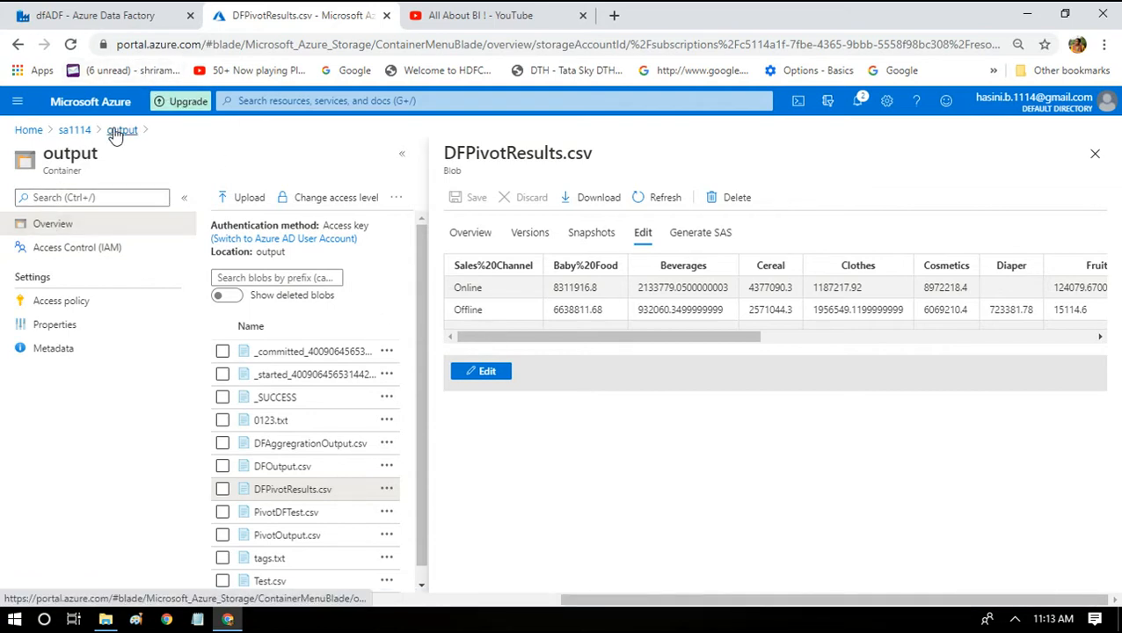
click(67, 131)
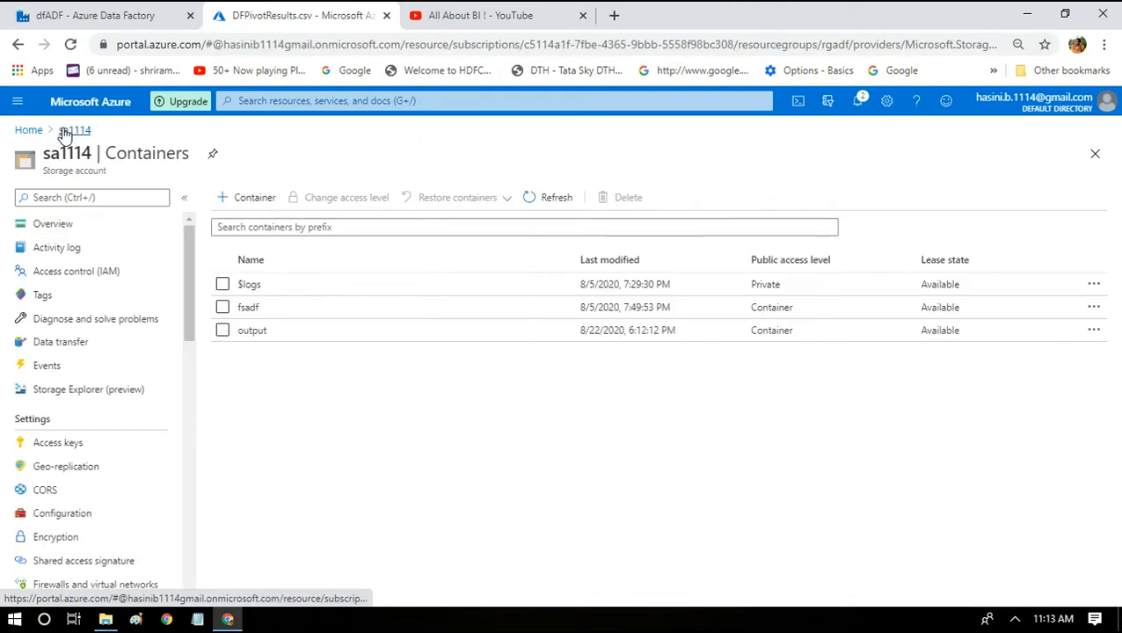
click(271, 310)
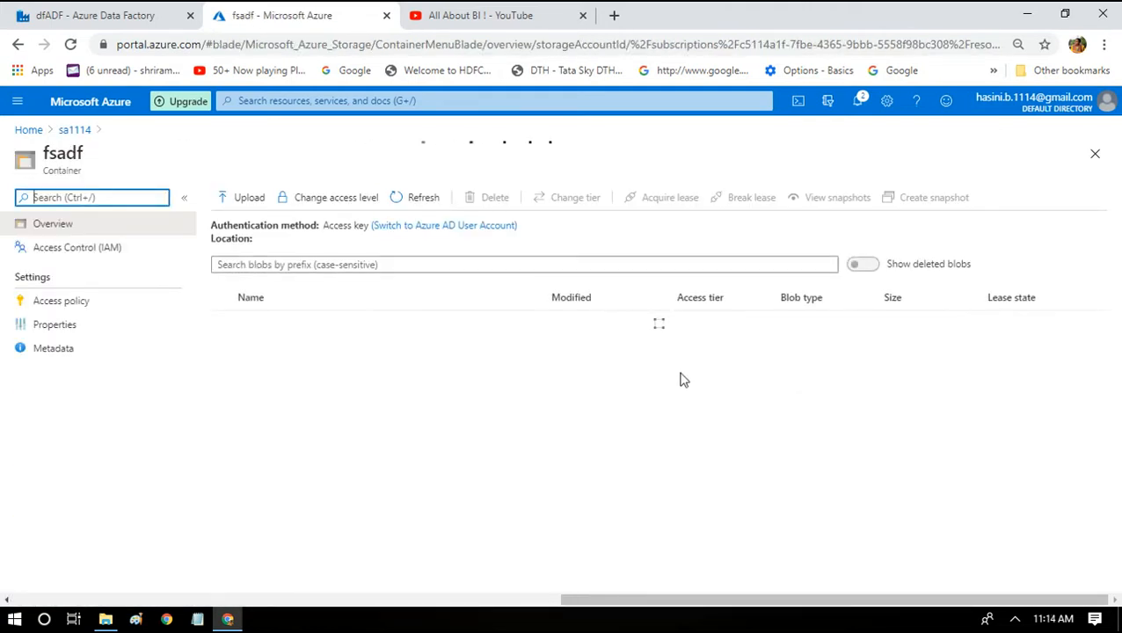
Upload the updated SalesData CSV from Documents to the fsadf container, overwriting the existing blob
click(234, 199)
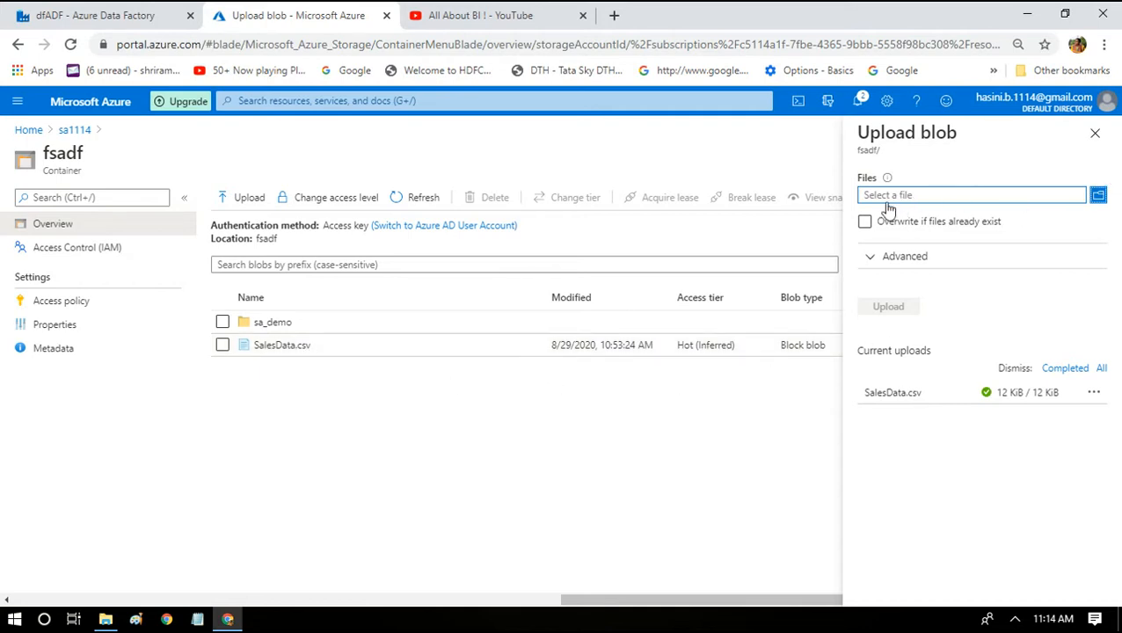
click(863, 224)
click(1098, 195)
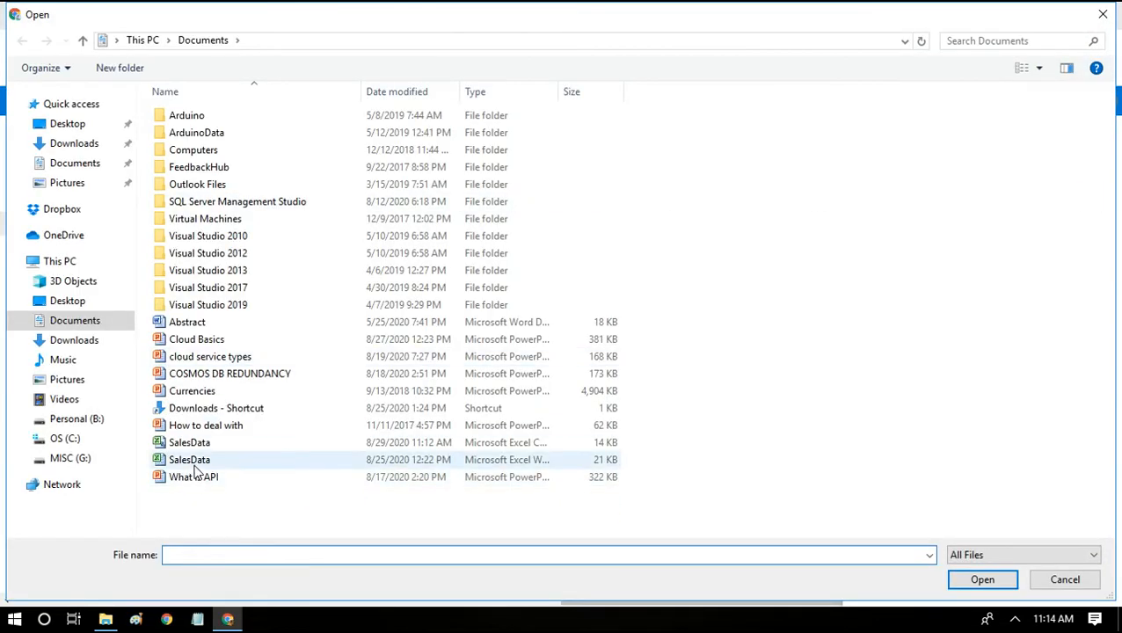
double_click(298, 444)
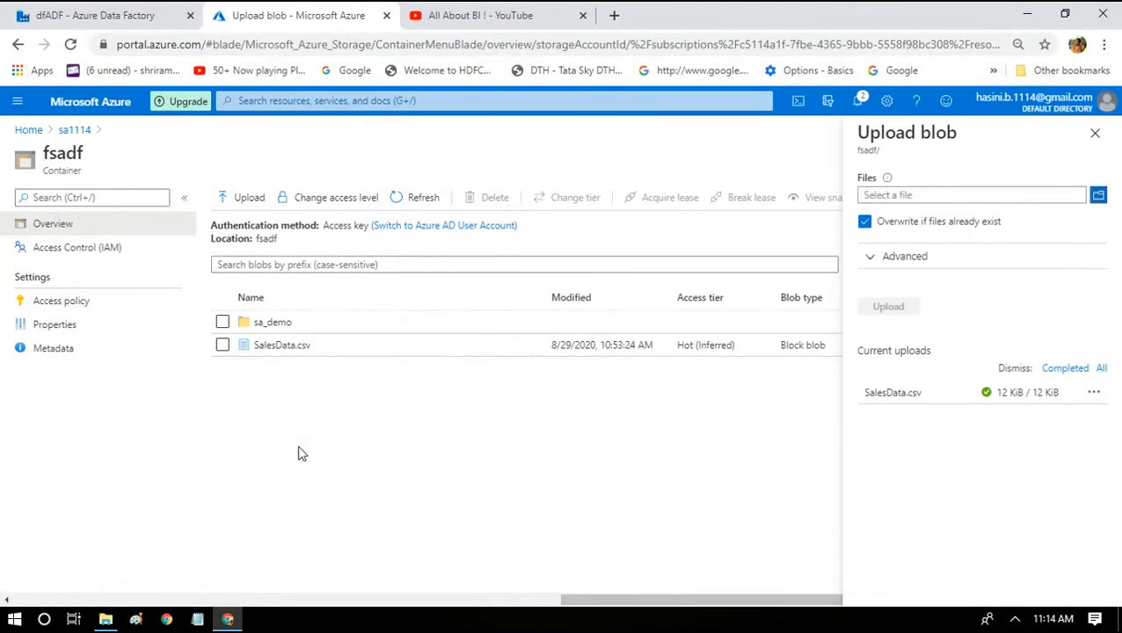
click(888, 308)
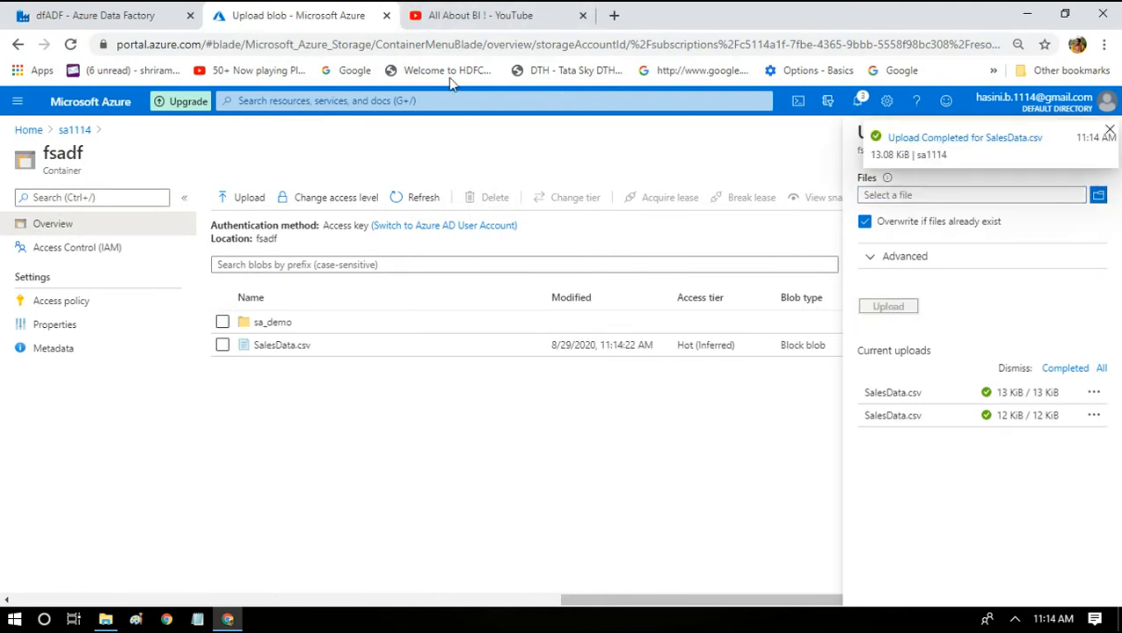
Switch to the dfADF data factory, open the dfDemo data flow and review the derived column mappings of MapDrifted1 from Baby Food to Vegetables
click(49, 11)
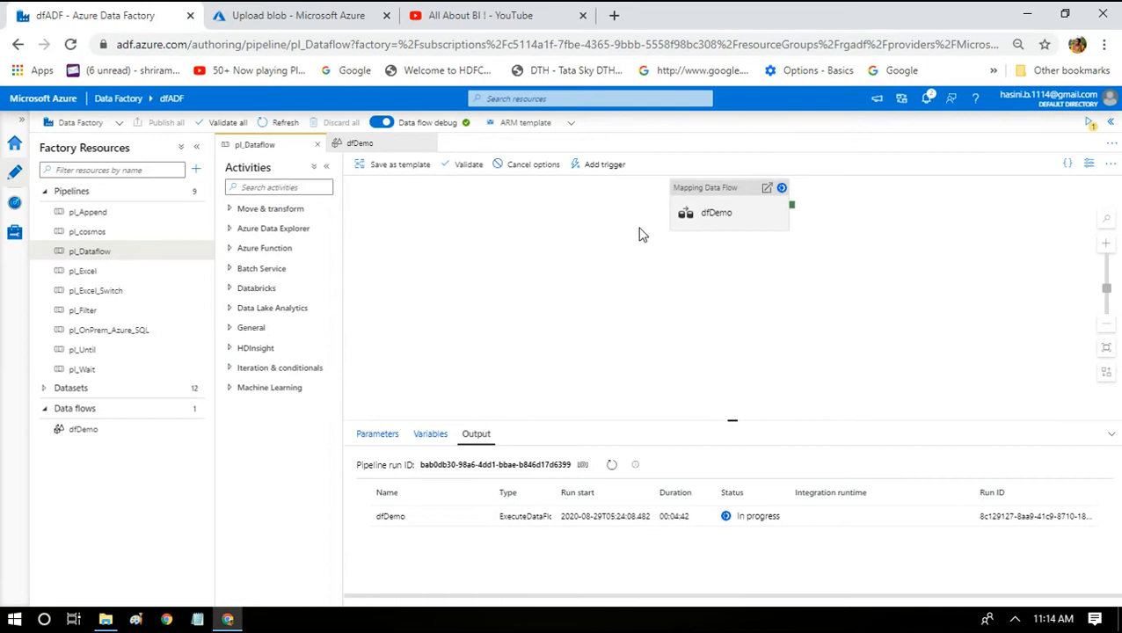
double_click(709, 209)
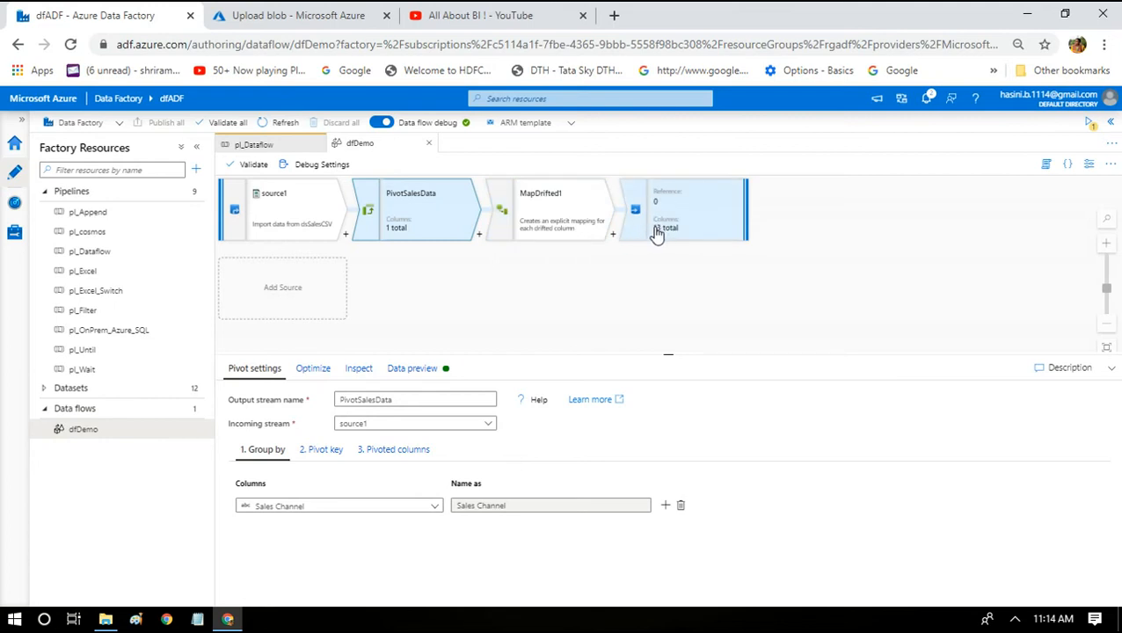
click(534, 229)
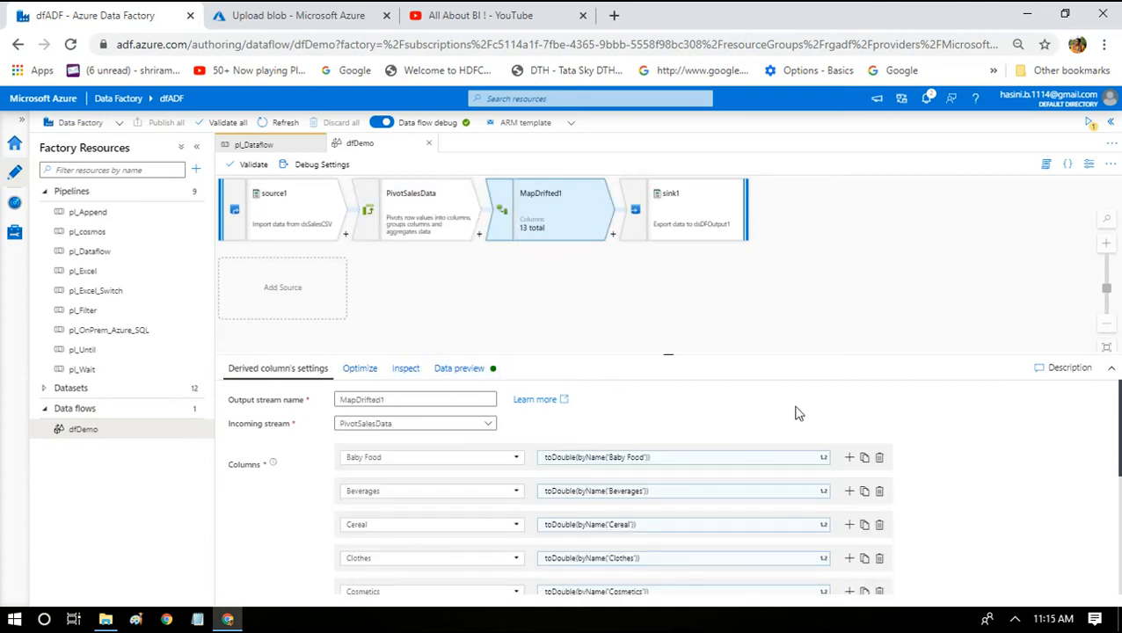
drag(666, 303, 670, 249)
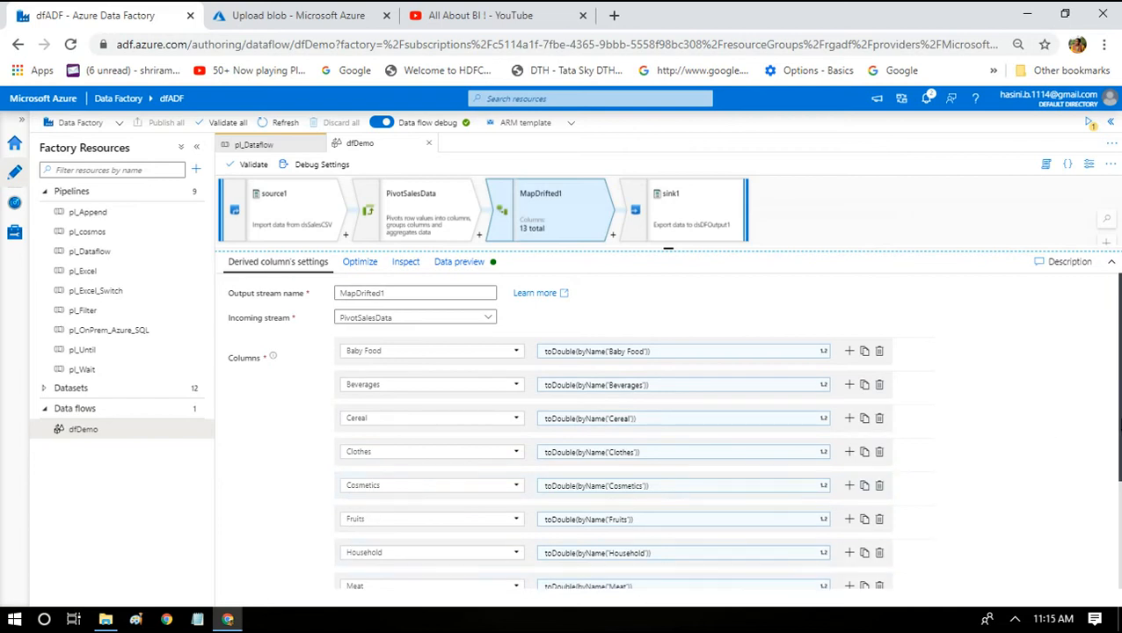
scroll(673, 431, down, 3)
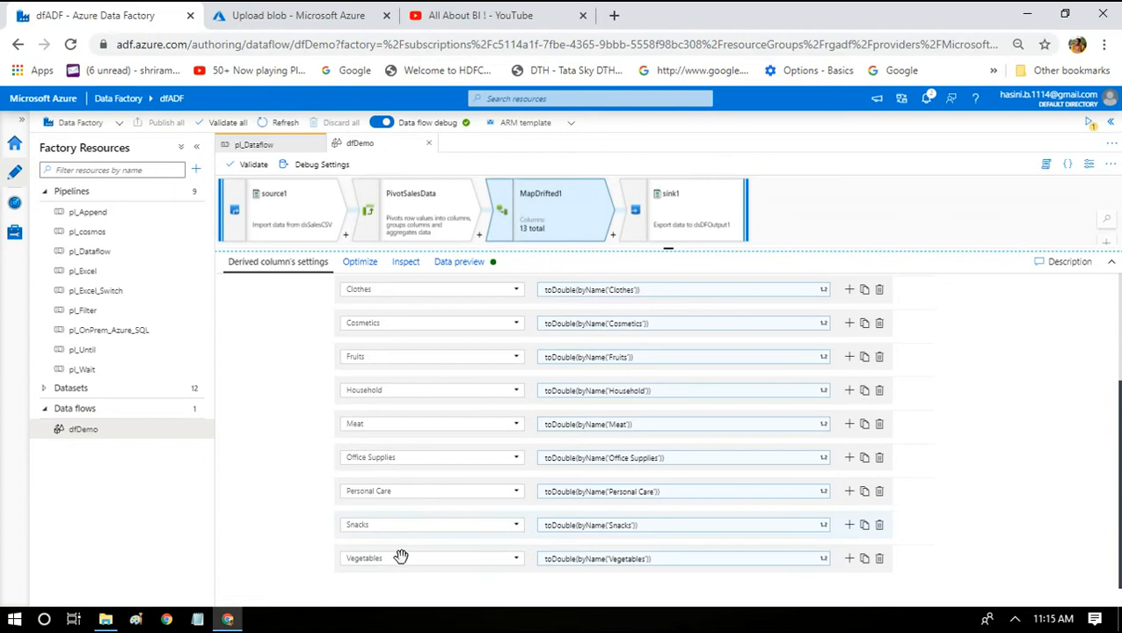
drag(1119, 472, 1116, 321)
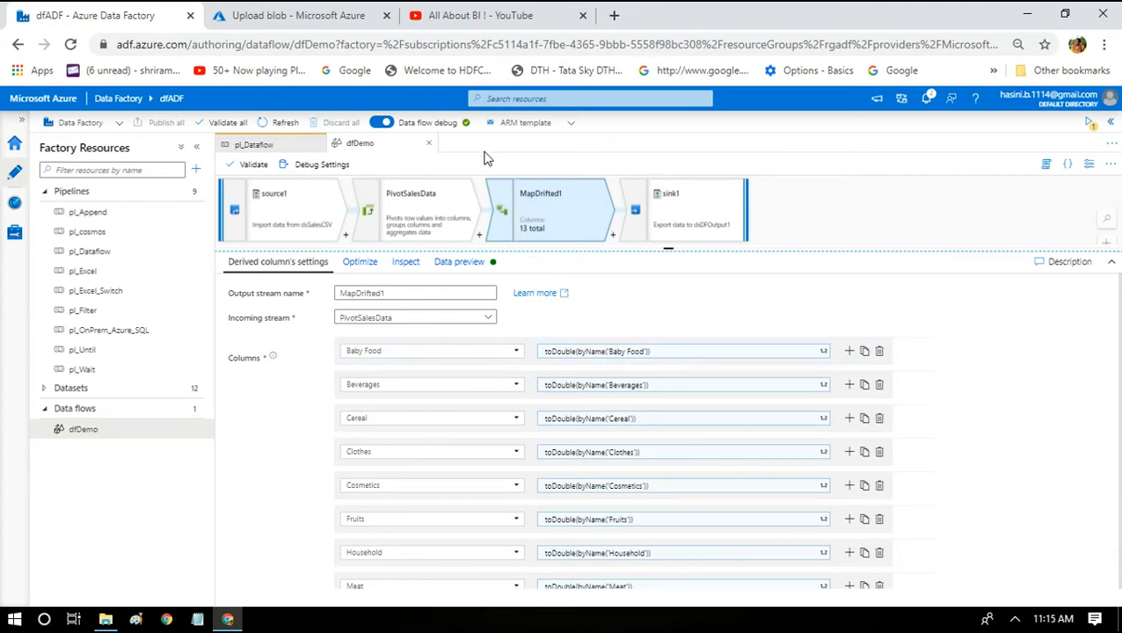
Return to the pl_Dataflow pipeline and start a debug run of it
click(262, 144)
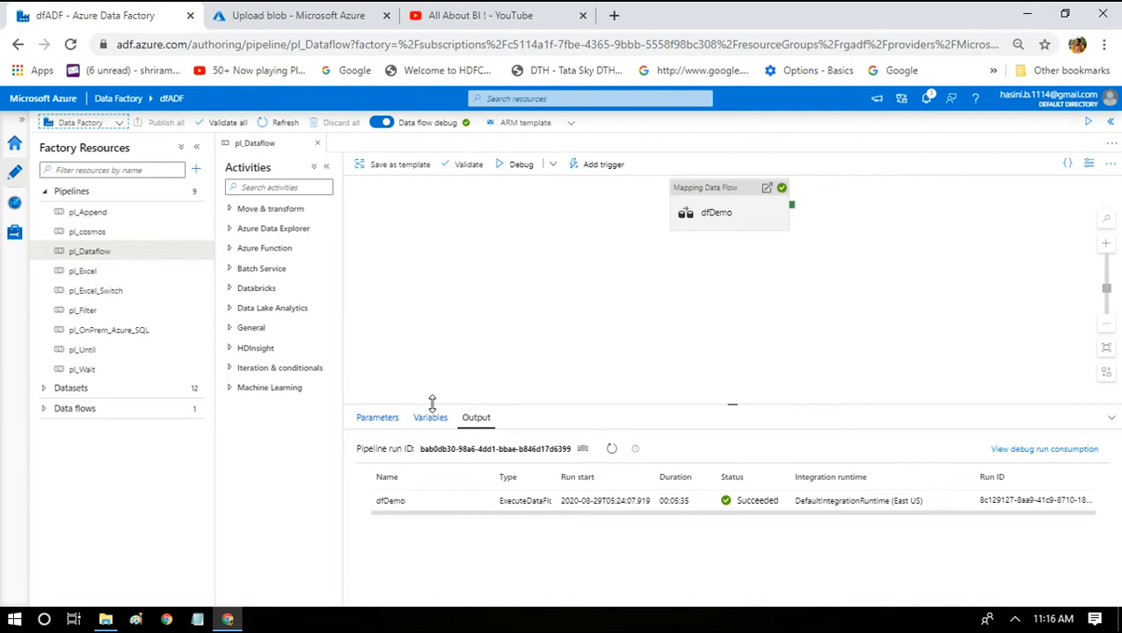
click(516, 165)
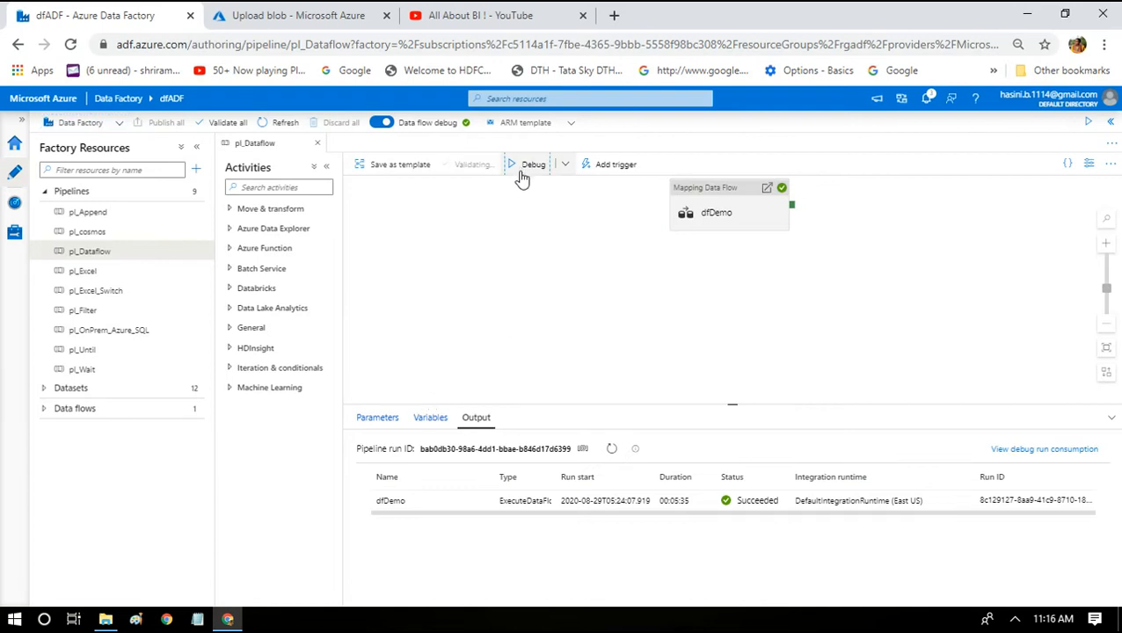
click(520, 165)
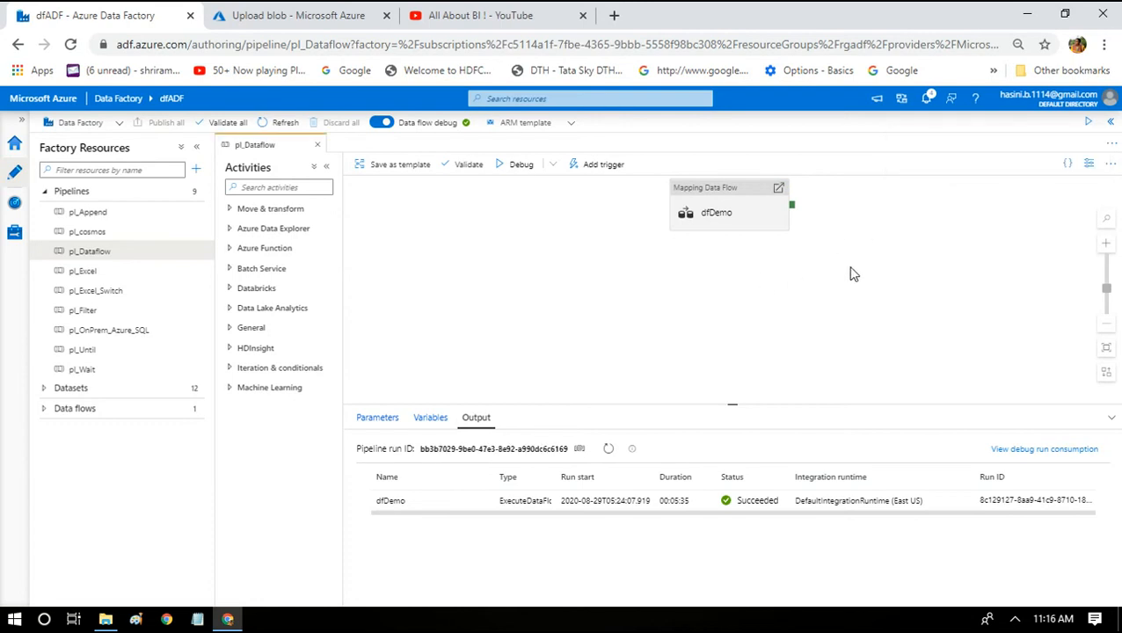
Open the output container of the sa1114 storage account in the Azure portal and refresh its blob list
click(295, 15)
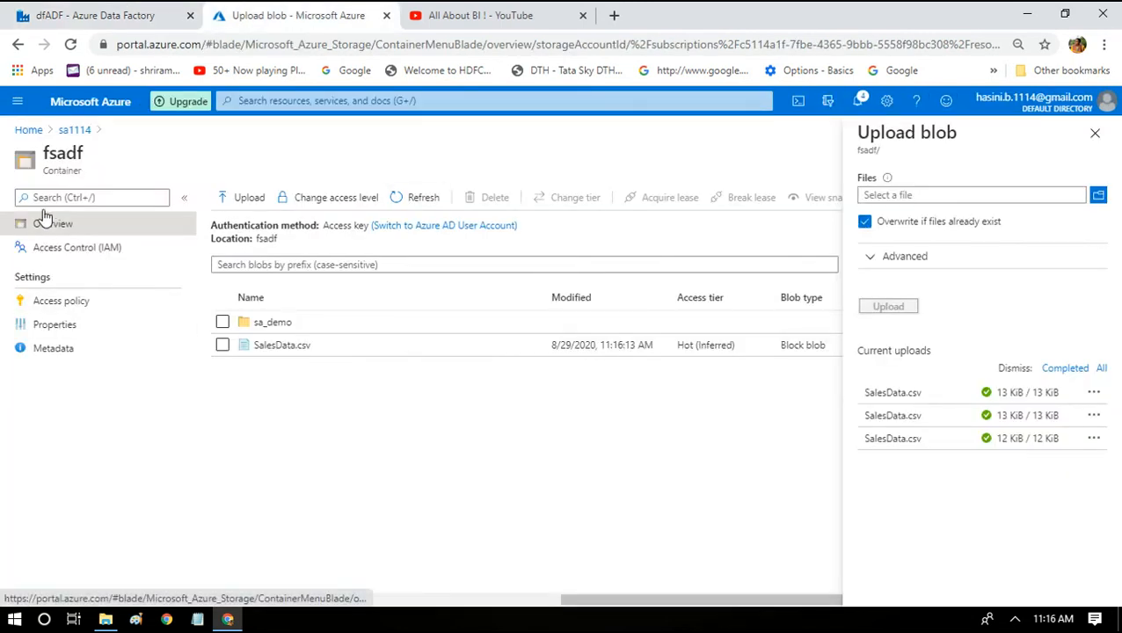
click(74, 130)
click(367, 392)
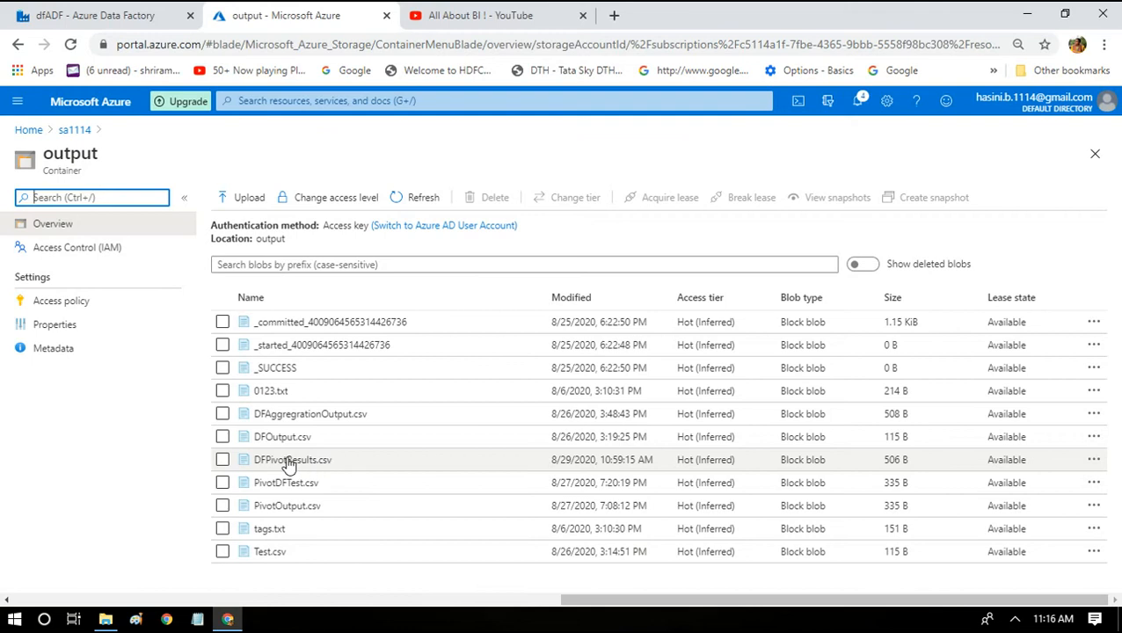
click(410, 204)
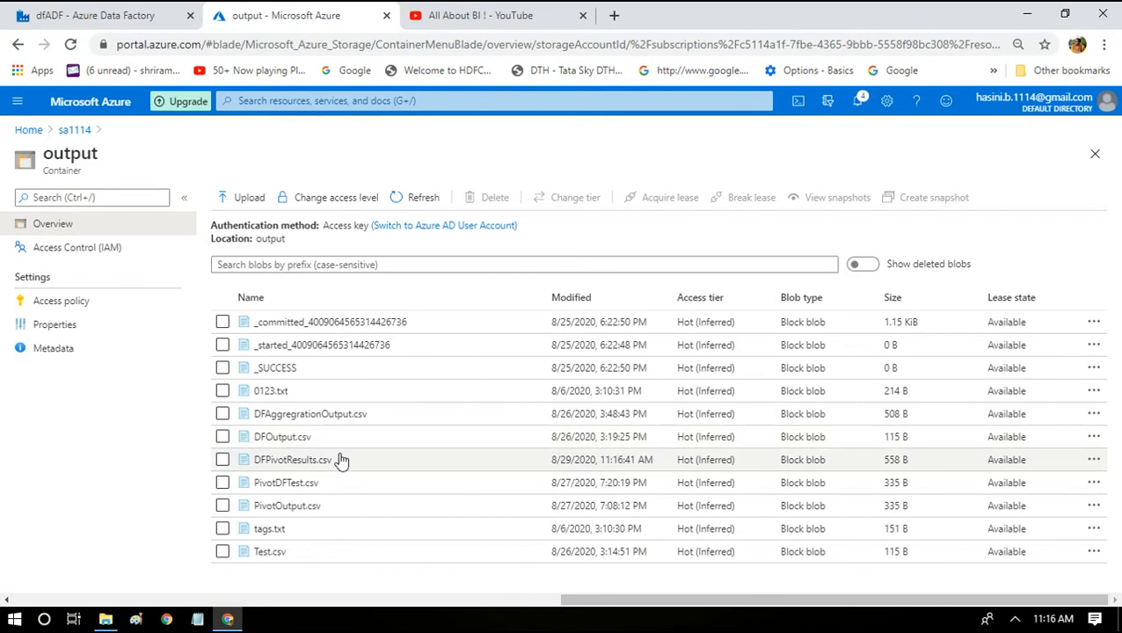
Preview DFPivotResults.csv as a table and examine its columns, including Product1, Product2 and Product3, for both sales channels
click(292, 468)
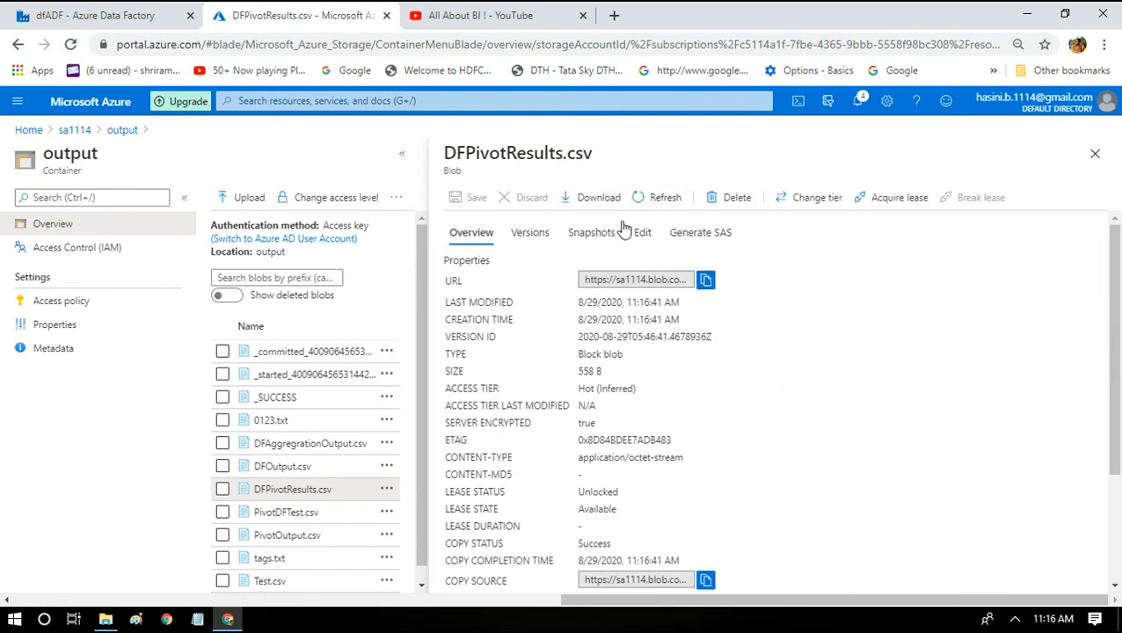
click(642, 233)
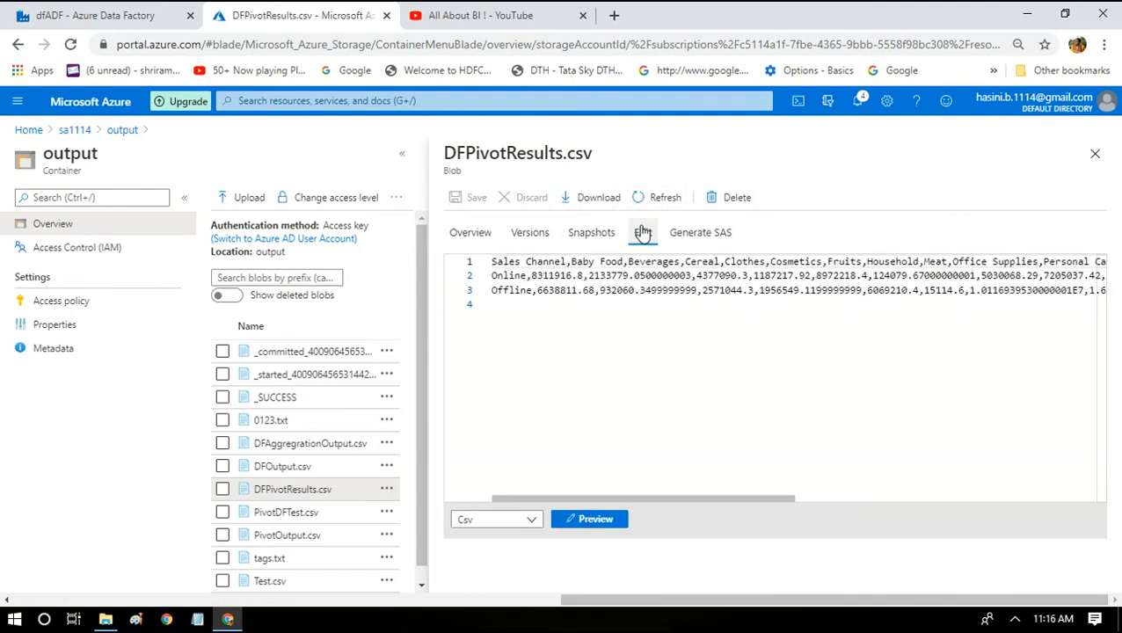
click(587, 521)
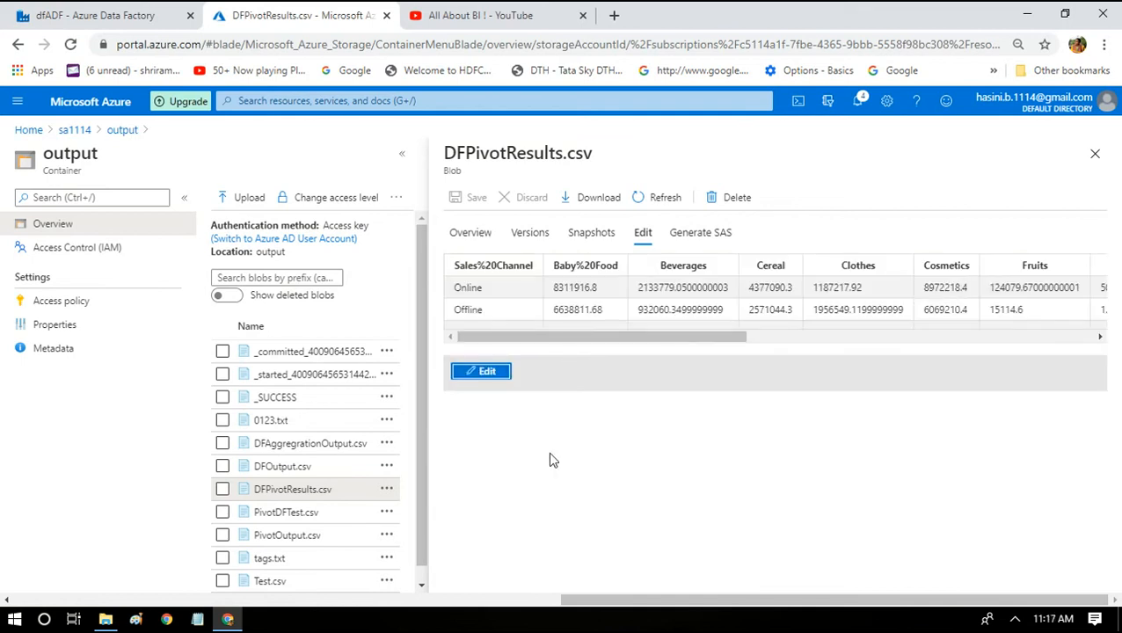
drag(557, 339, 946, 341)
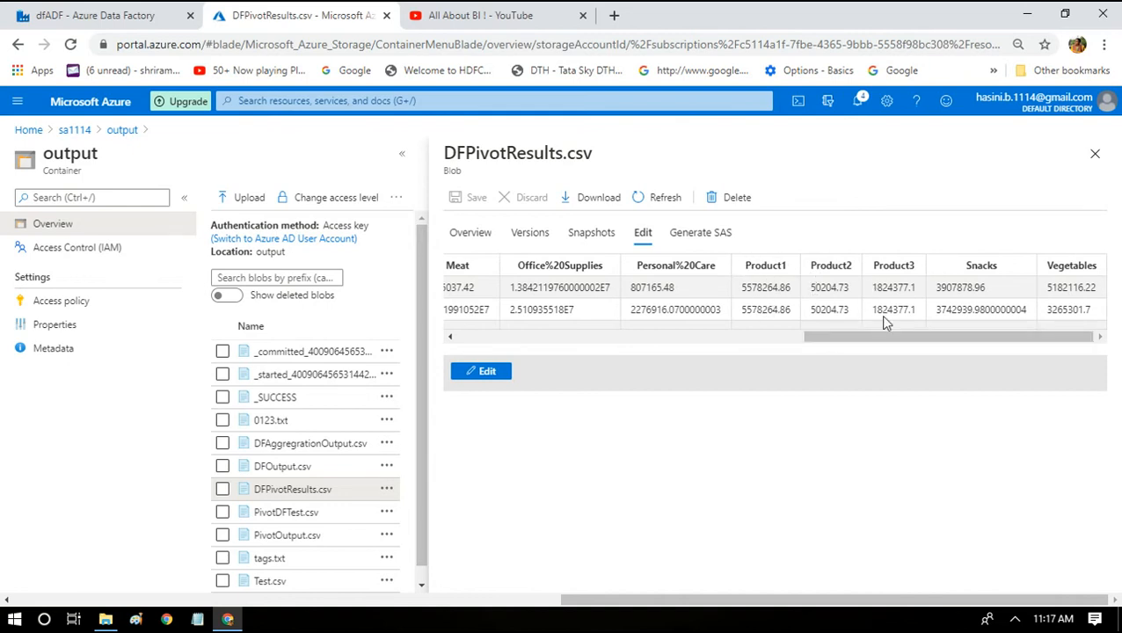
drag(894, 336, 535, 380)
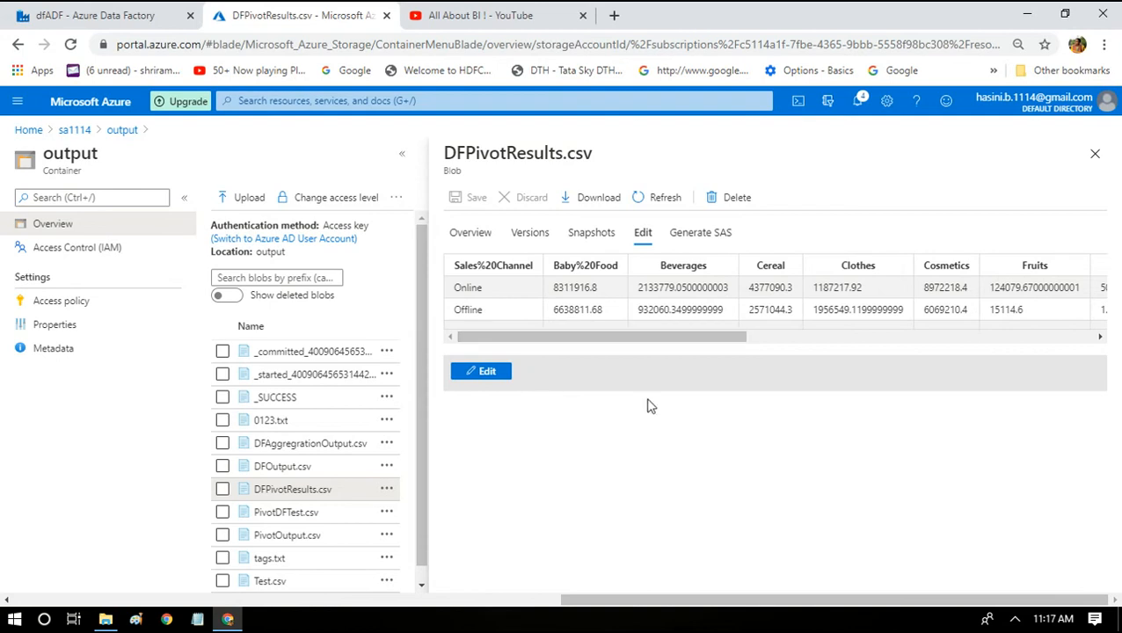
Go back to Data Factory, open the dfDemo data flow and refresh the data preview of the PivotSalesData transformation
click(91, 15)
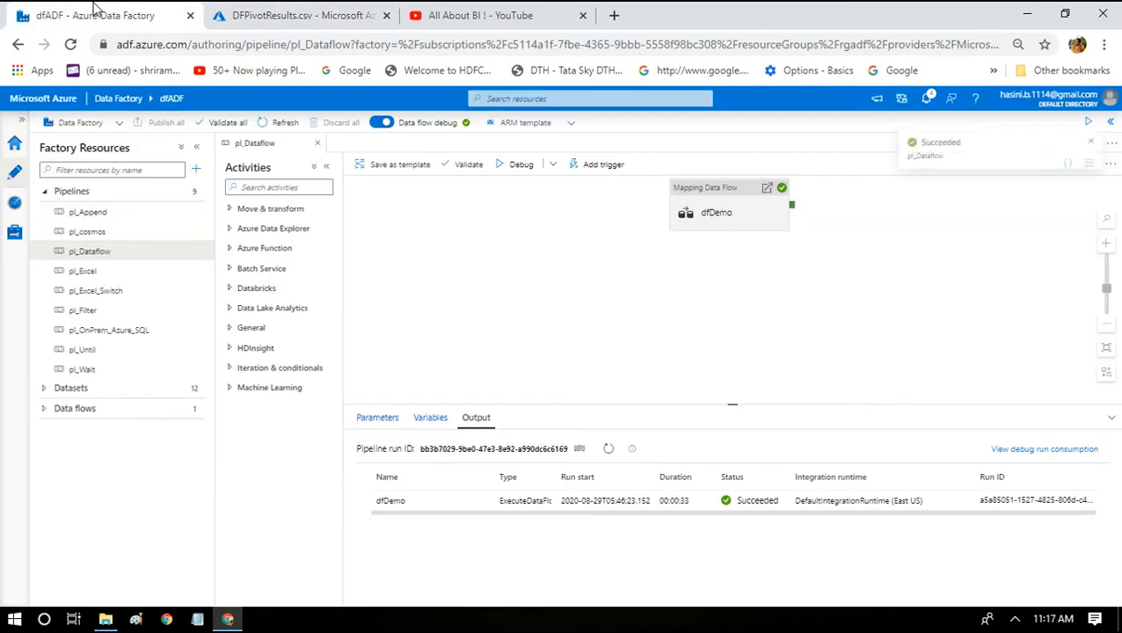
click(712, 202)
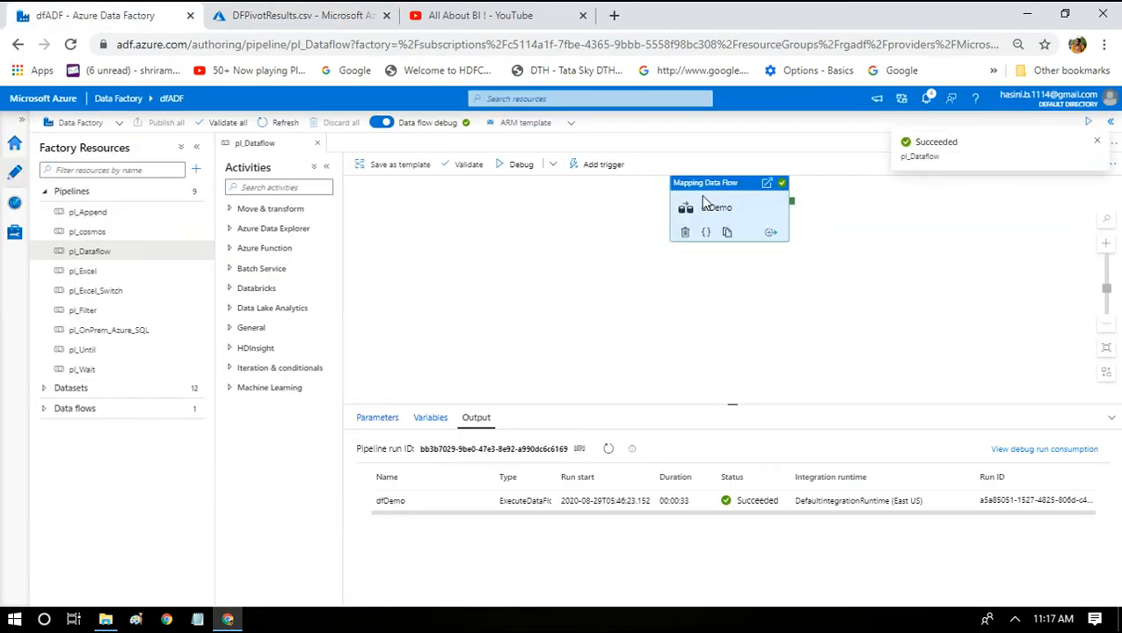
double_click(762, 208)
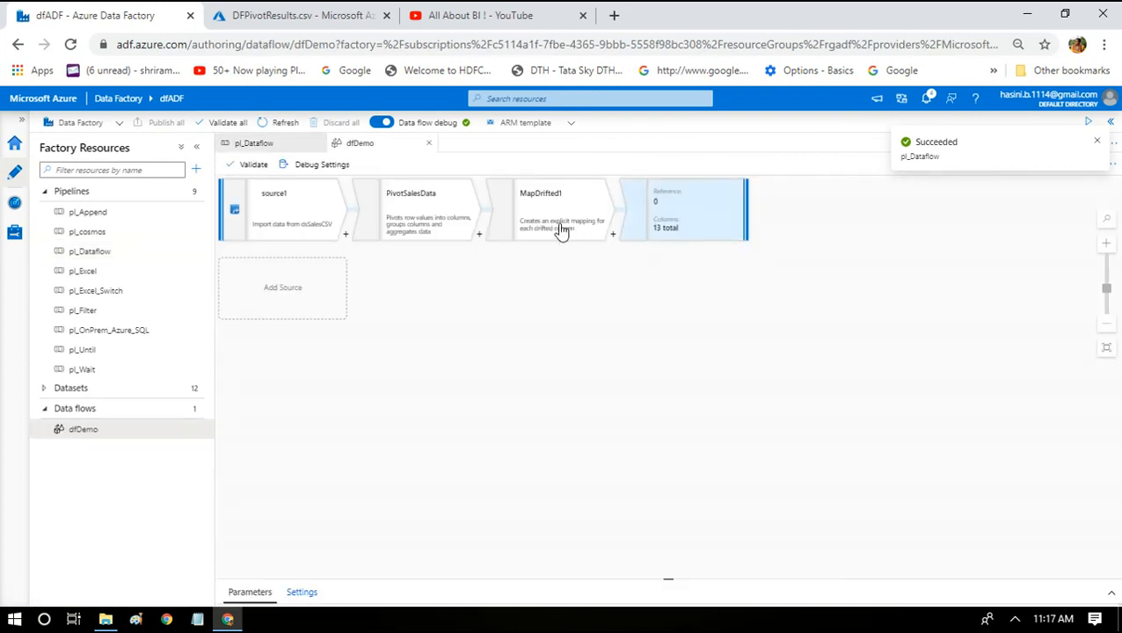
click(424, 216)
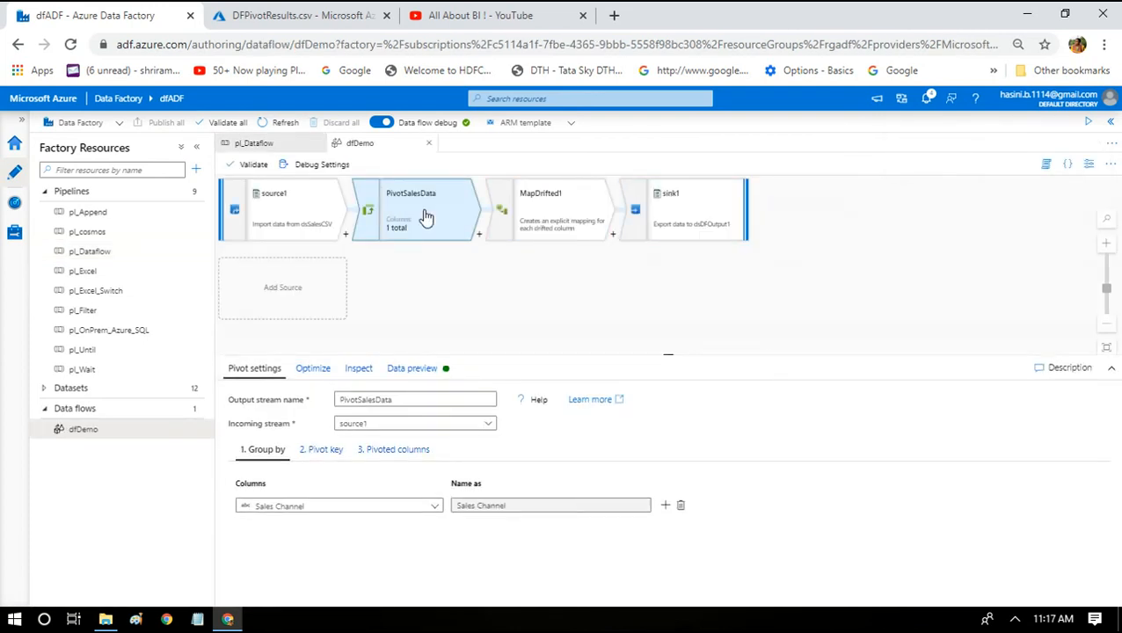
click(421, 376)
click(245, 425)
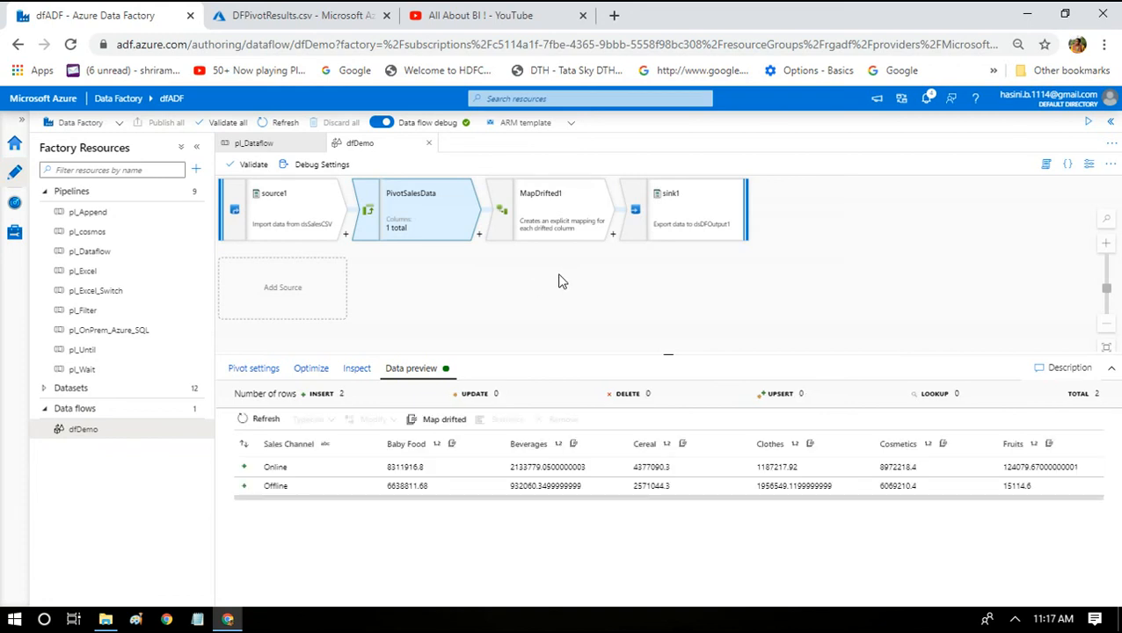
Open the settings of the sink1 transformation to check its schema drift option
click(686, 211)
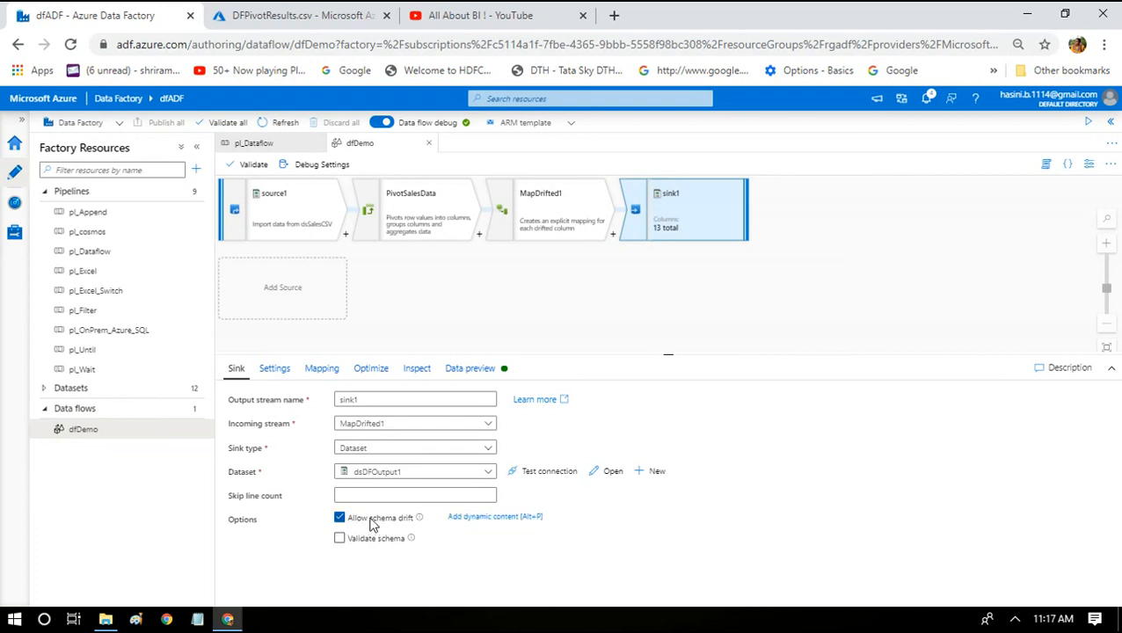